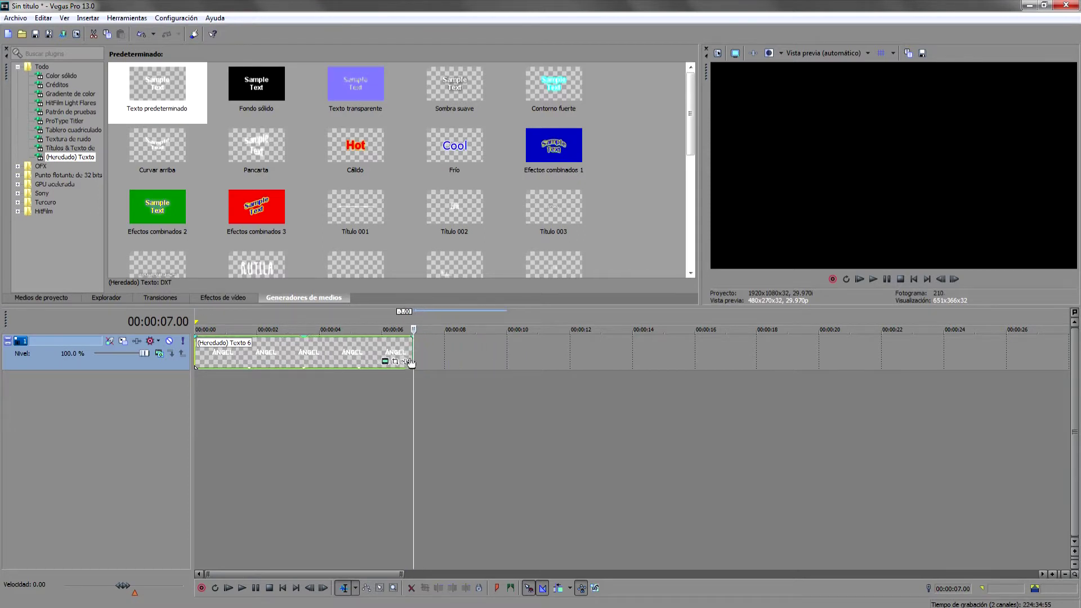
Add a timeline marker at 00:00:01.10 over the text event
click(197, 388)
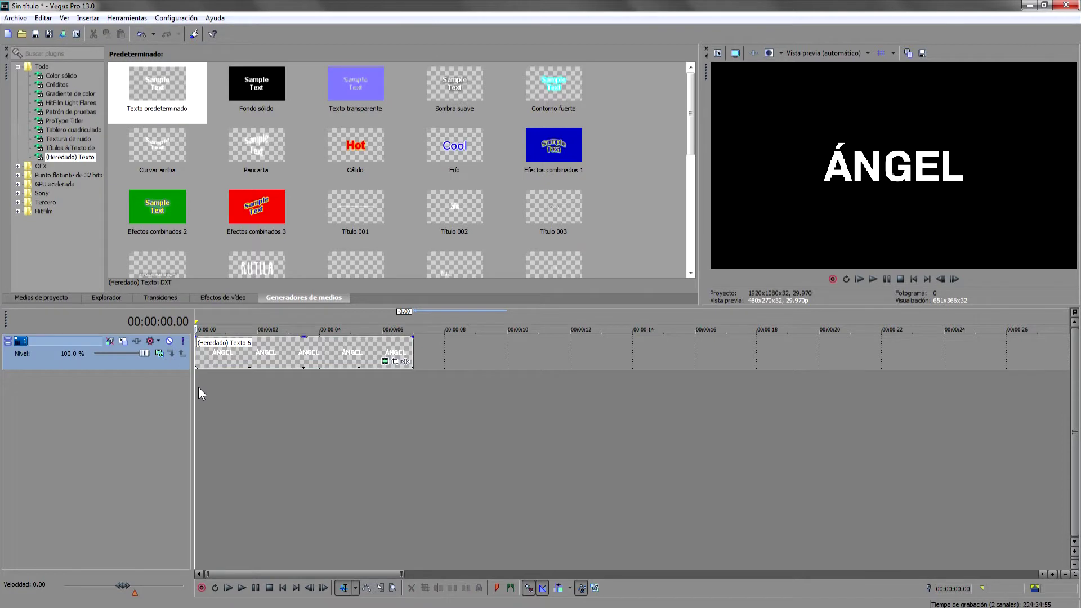
click(229, 387)
key(Right)
key(Right)
key(Right)
key(Right)
key(Right)
key(Right)
key(Right)
key(m)
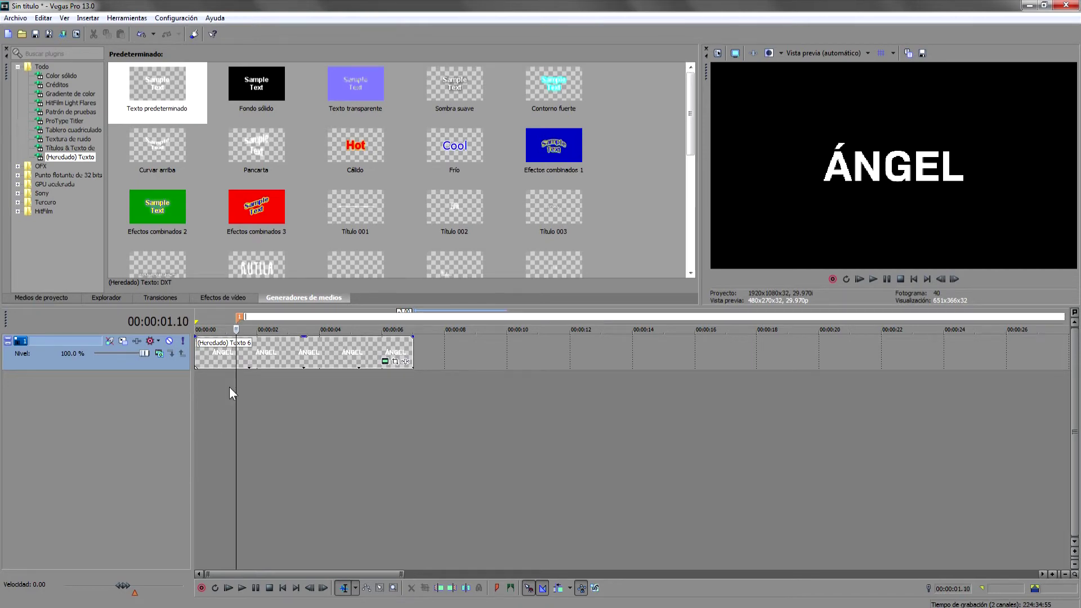
Add a second timeline marker at 00:00:05.20 near the end of the text event
click(354, 390)
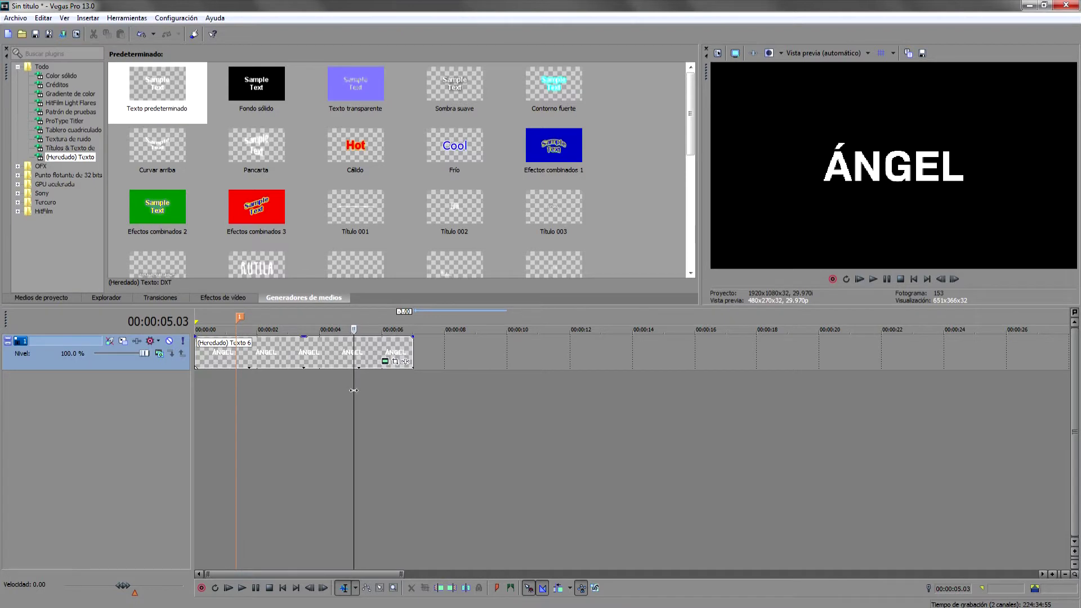
key(Right)
key(Right)
key(Right)
key(Right)
key(Right)
key(Right)
key(Right)
key(Right)
key(Right)
key(Right)
key(Right)
key(Right)
key(Right)
key(Right)
key(Right)
key(Right)
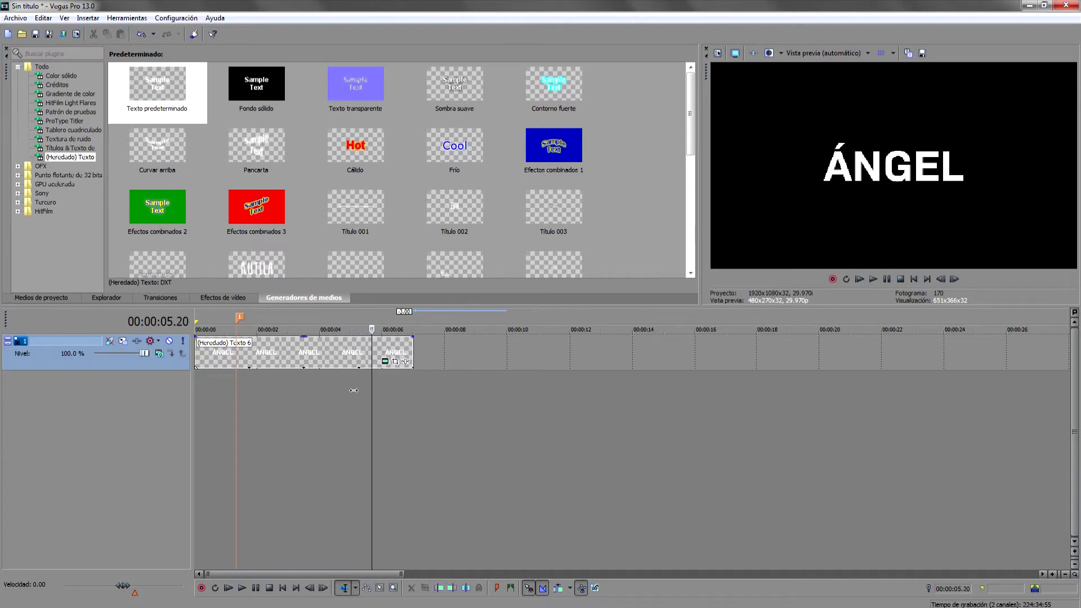
key(m)
In the text event's pan/crop settings, lower the frame at the start keyframe to about Center Y 1,215, keeping Center X at 960
click(235, 384)
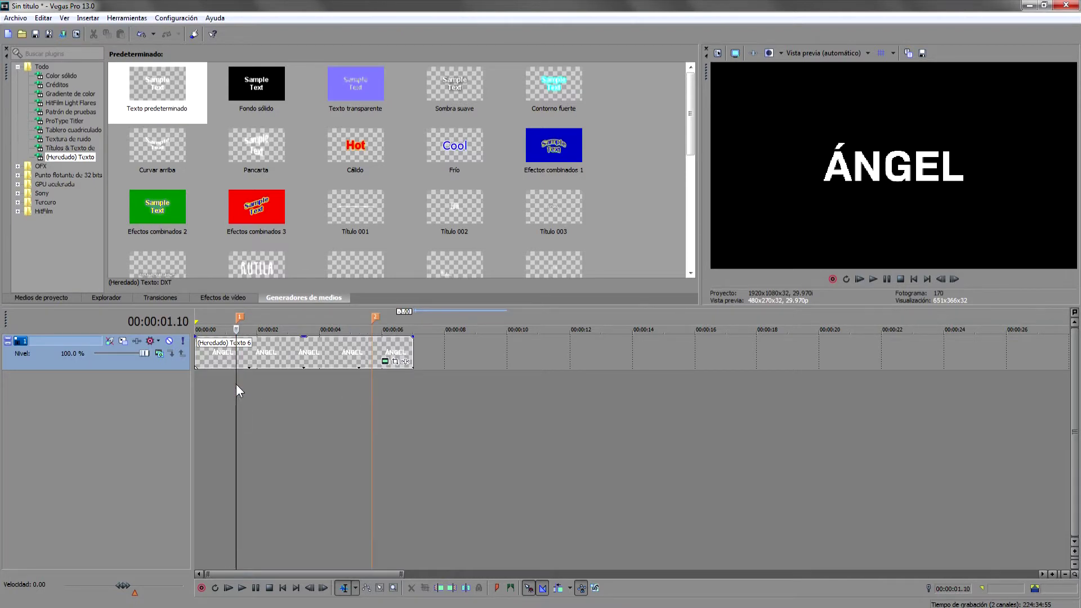
click(236, 360)
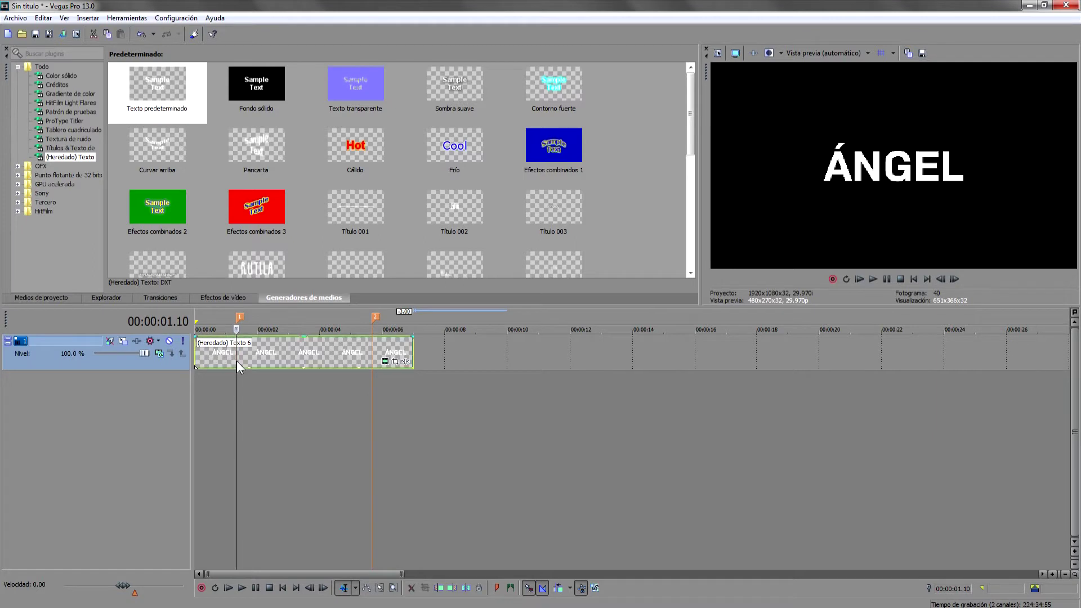
click(394, 362)
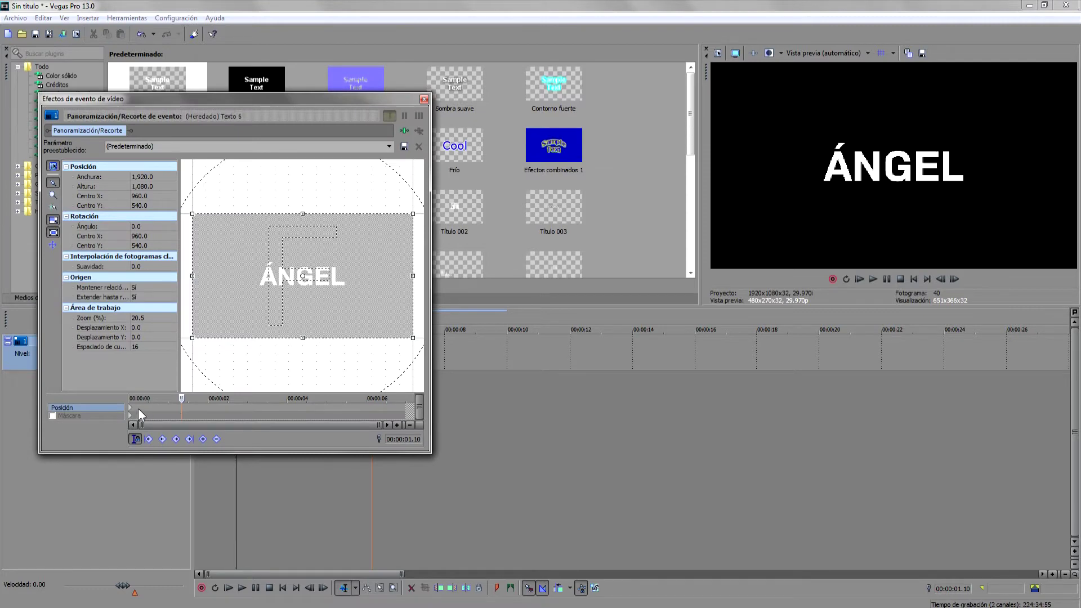
click(132, 413)
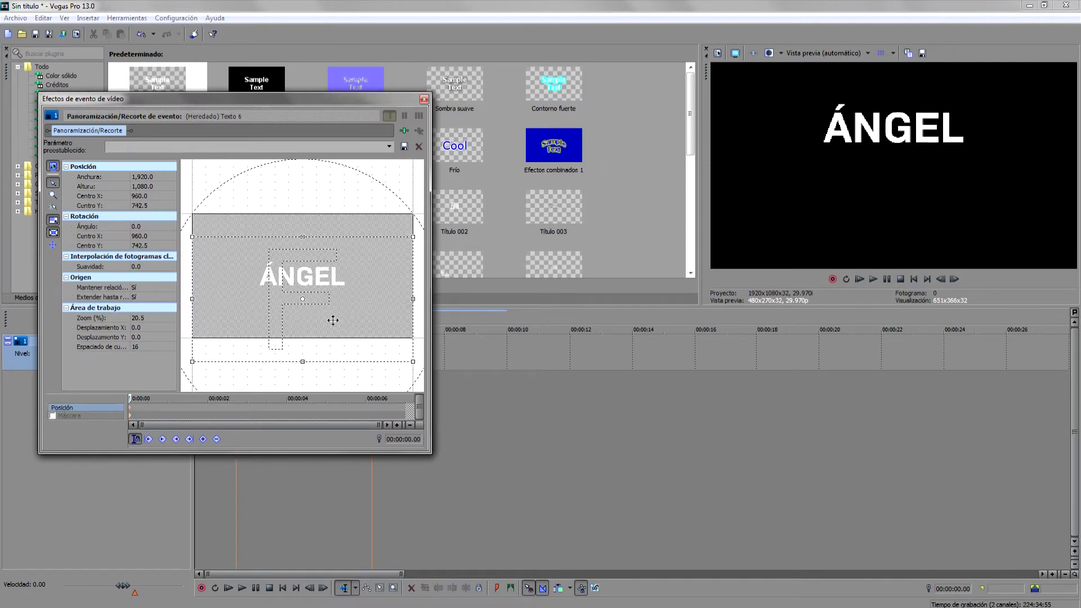
drag(333, 295, 336, 383)
At the first marker, bring the pan/crop frame back to centre at Center Y 540 to create a second position keyframe
drag(322, 109, 576, 152)
click(237, 373)
drag(611, 386, 619, 308)
Play the text's entrance animation from the beginning of the timeline
drag(227, 401, 198, 384)
key(space)
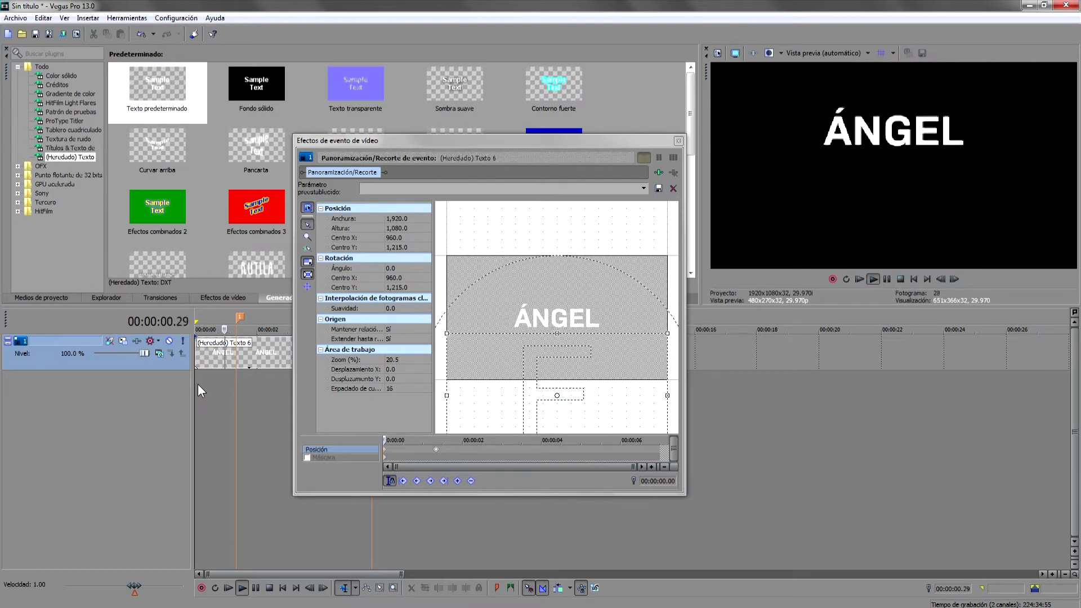
key(space)
Set the position keyframe at the first marker to Rápido interpolation and play the entrance from the start
click(378, 449)
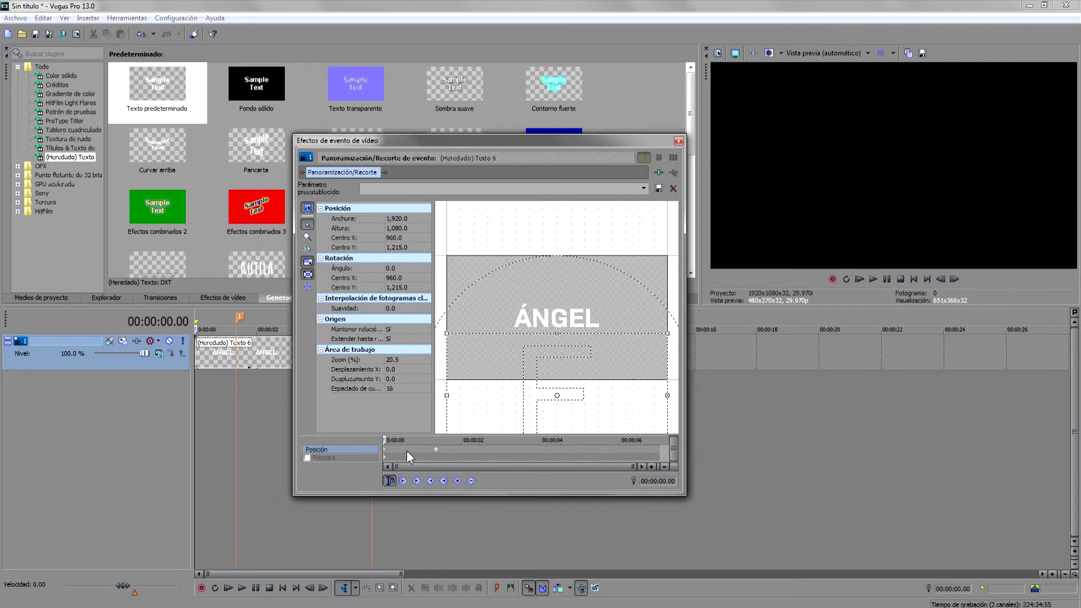
right_click(437, 454)
click(467, 532)
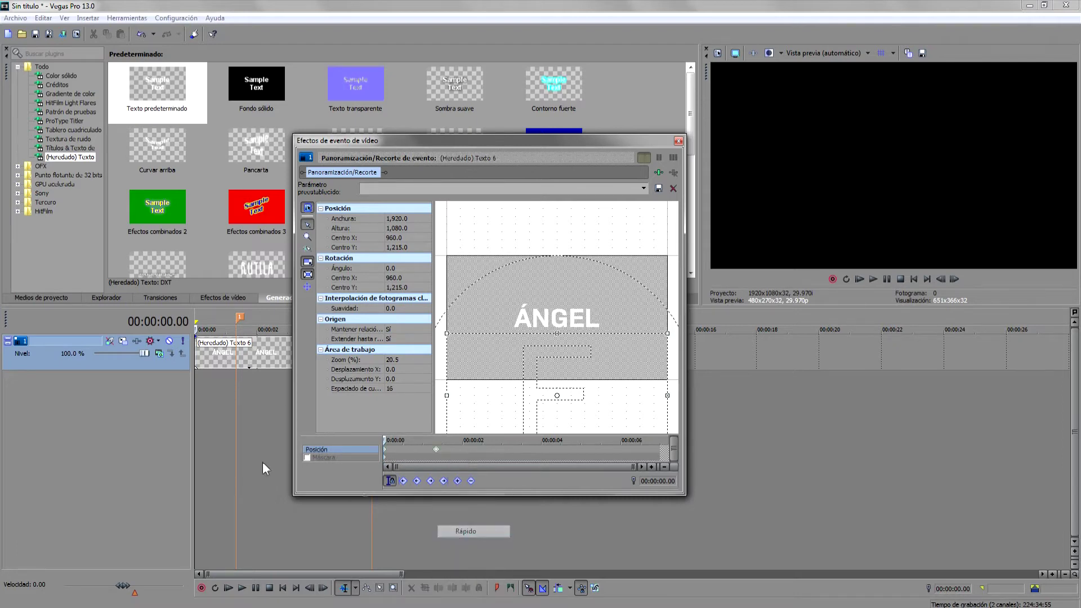
click(195, 417)
key(space)
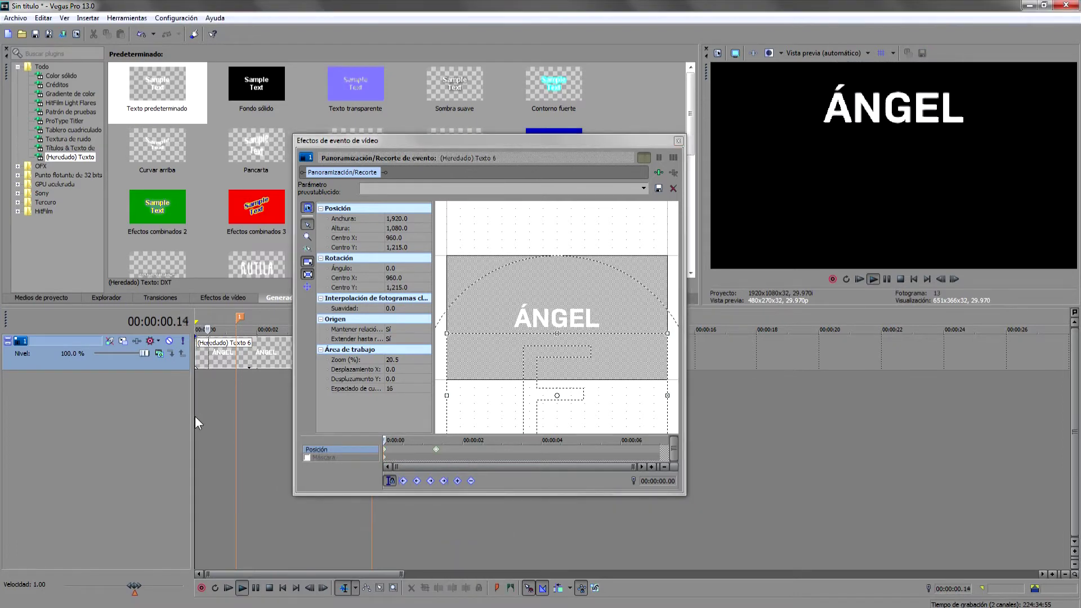
key(space)
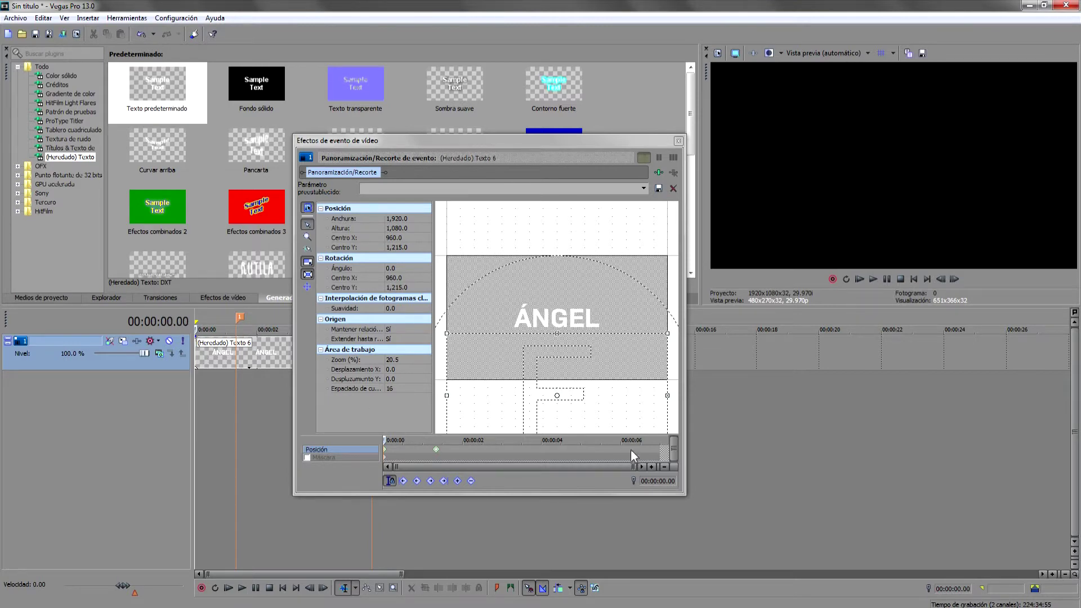
Add a position keyframe at the second marker with the pan/crop frame still centred
drag(650, 142, 833, 216)
click(370, 379)
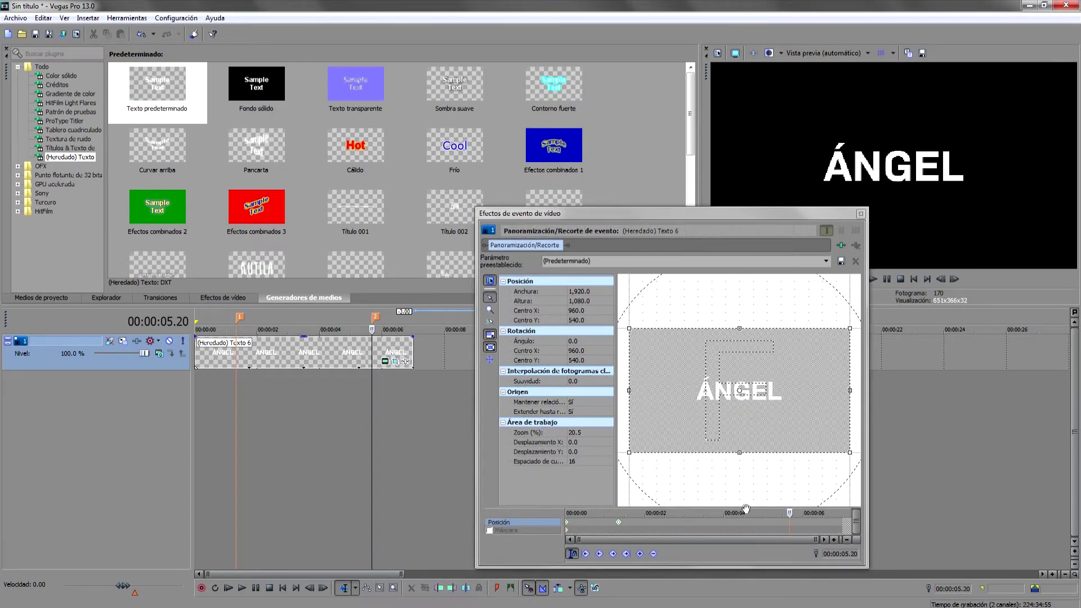
click(640, 555)
At the event's end, shift the pan/crop frame sideways to about Center X 2,280, Center Y 540, so the text leaves the picture
click(860, 527)
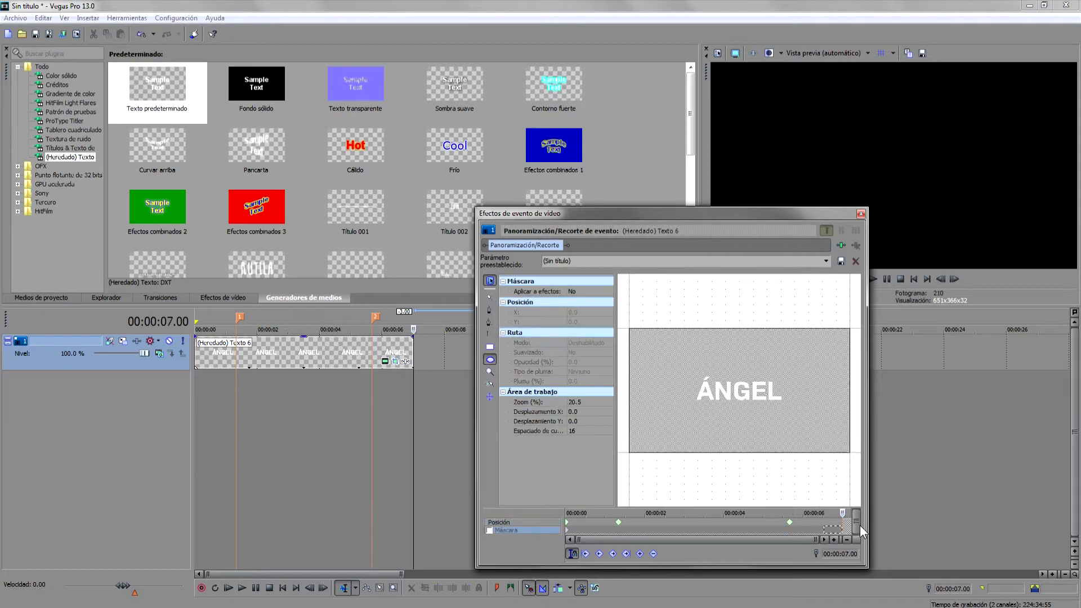
click(551, 523)
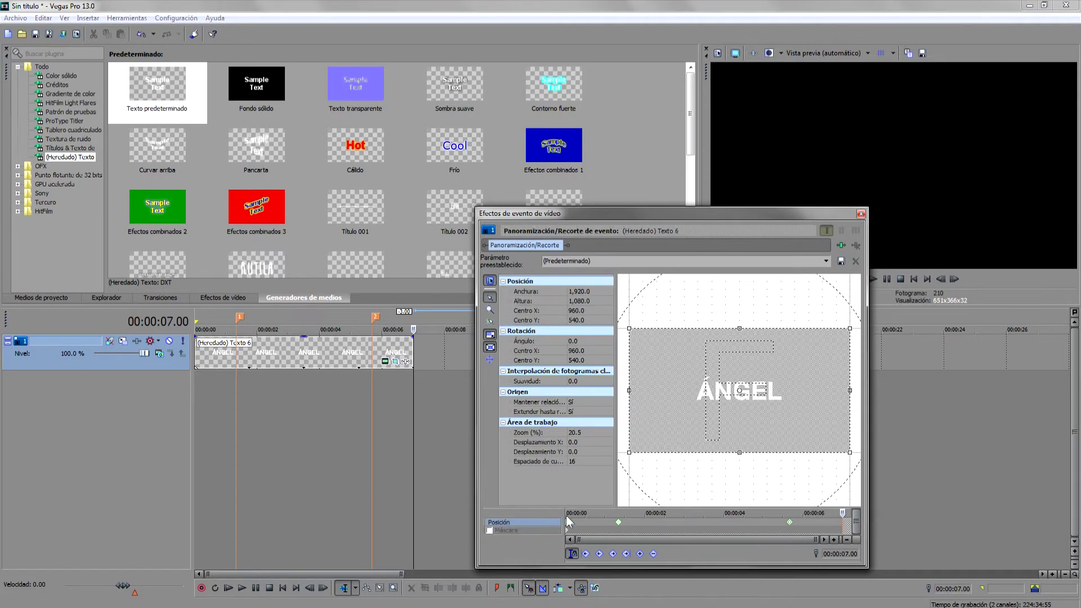
drag(768, 395, 628, 396)
drag(804, 526, 822, 526)
click(842, 525)
drag(669, 413, 978, 413)
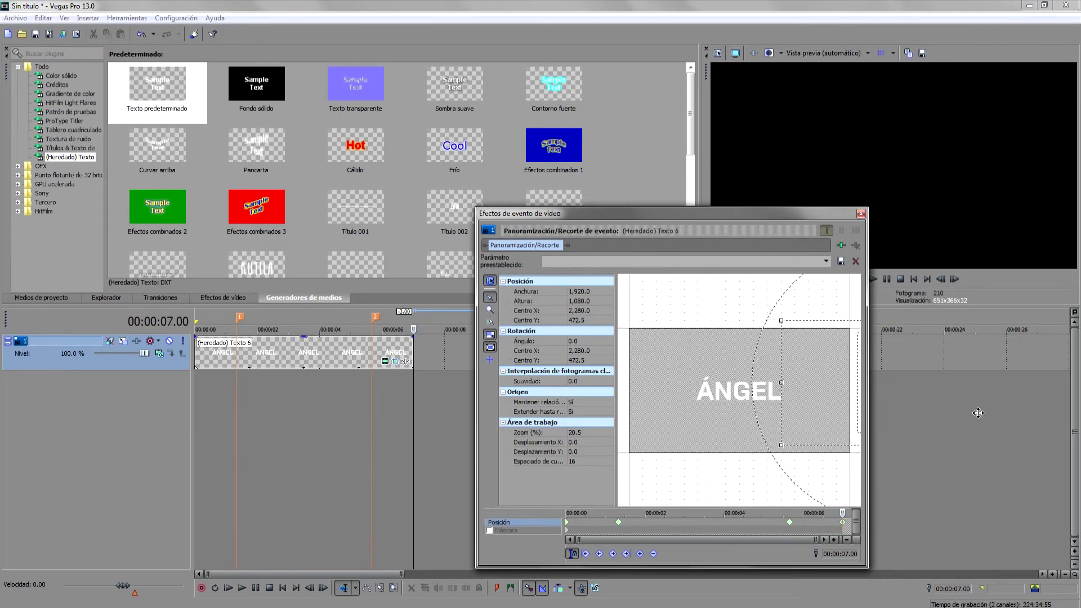
drag(808, 416, 812, 423)
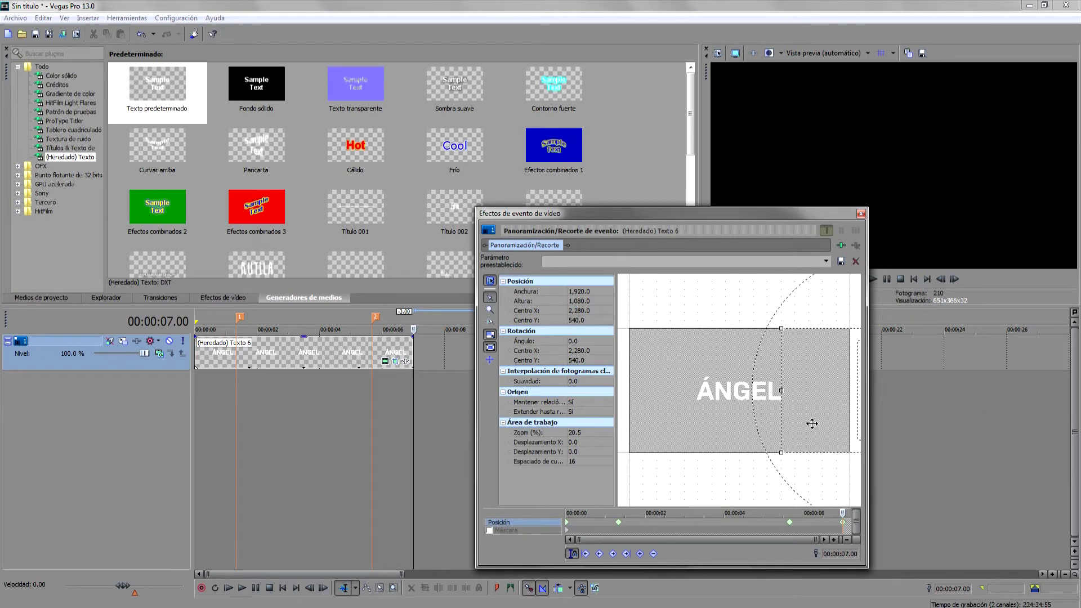
Check the exit movement, change the interpolation of the exit's position keyframes and close the pan/crop window
click(795, 523)
key(space)
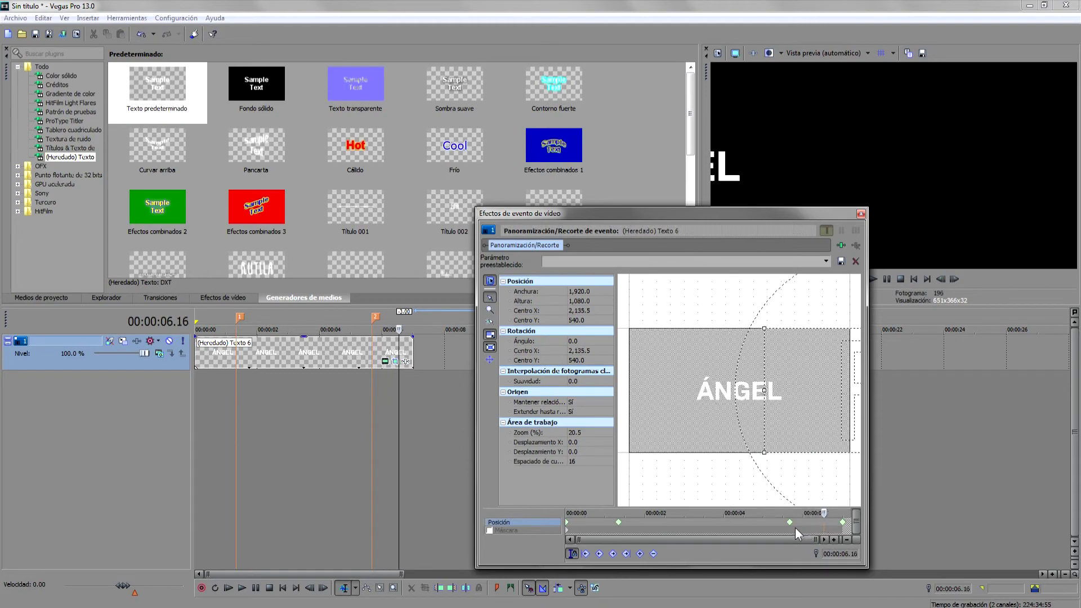
right_click(843, 526)
click(870, 479)
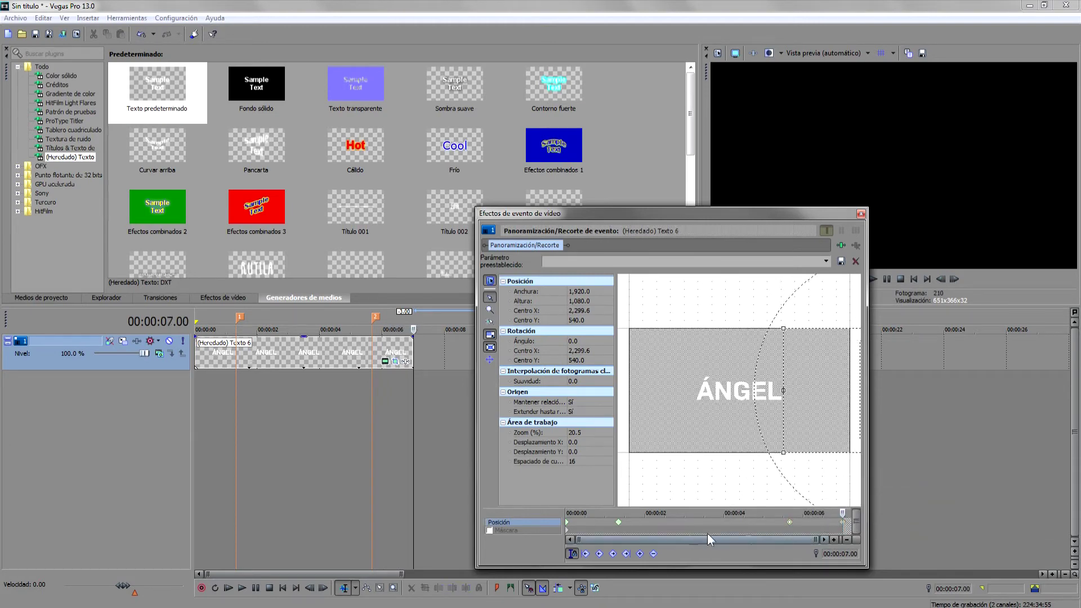
click(738, 524)
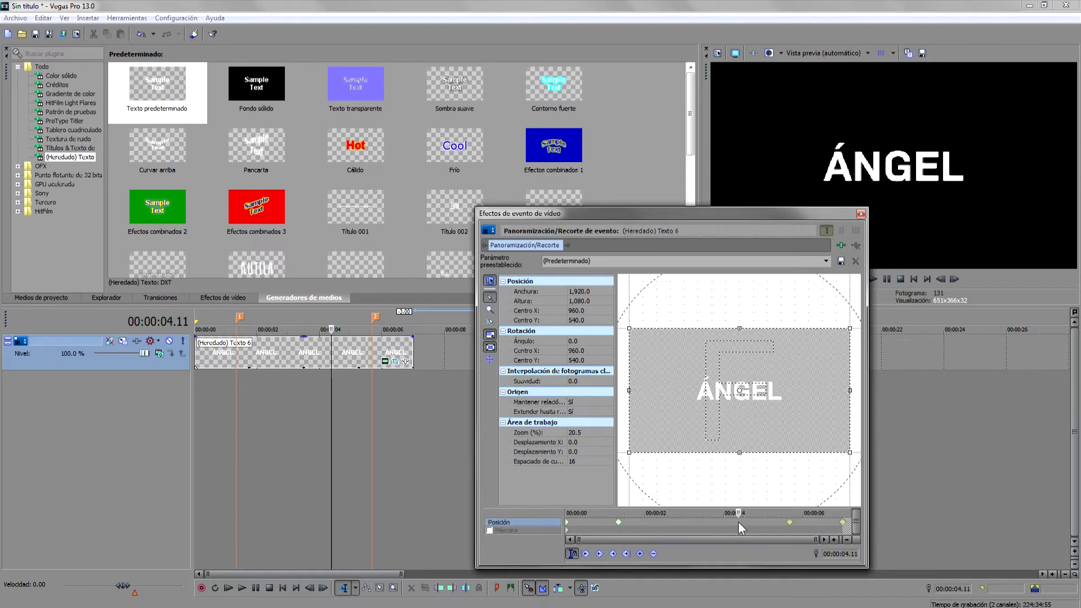
click(861, 214)
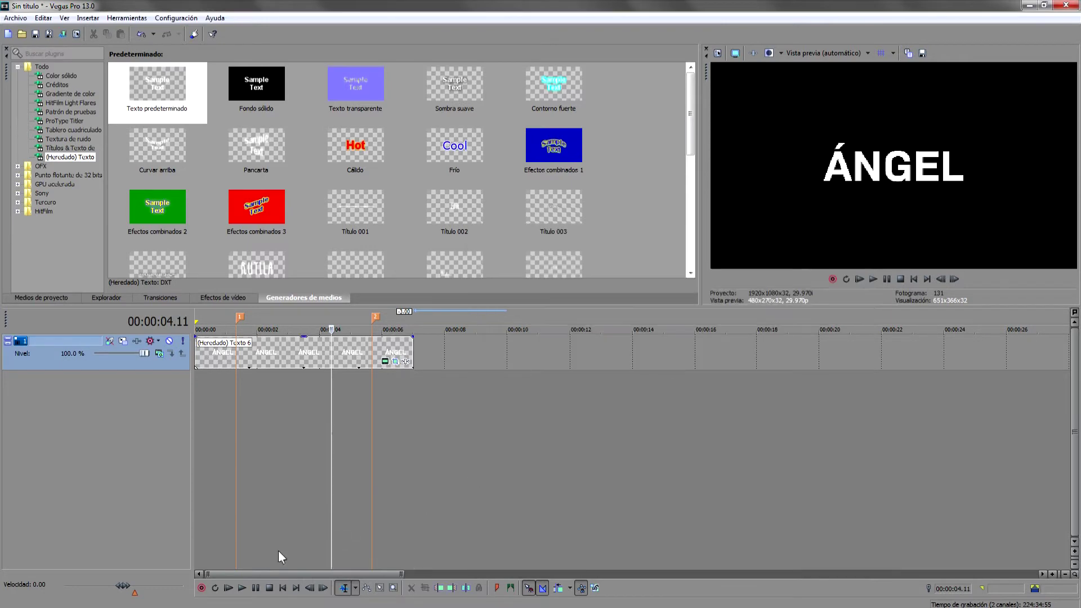
Play the whole text animation from the start to check the entrance and the exit
click(282, 588)
key(space)
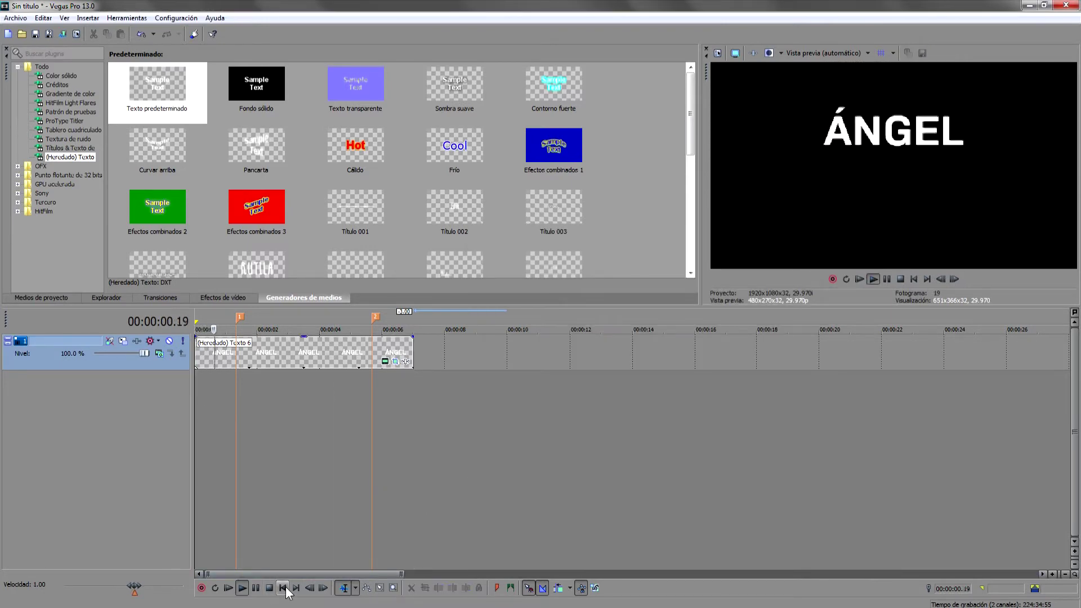
click(363, 434)
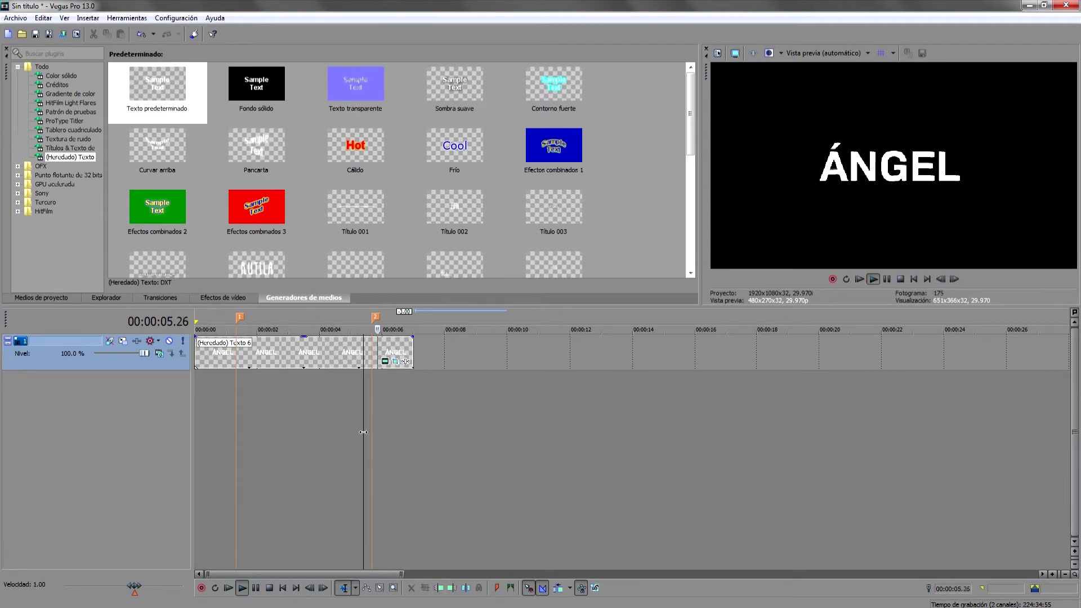
key(space)
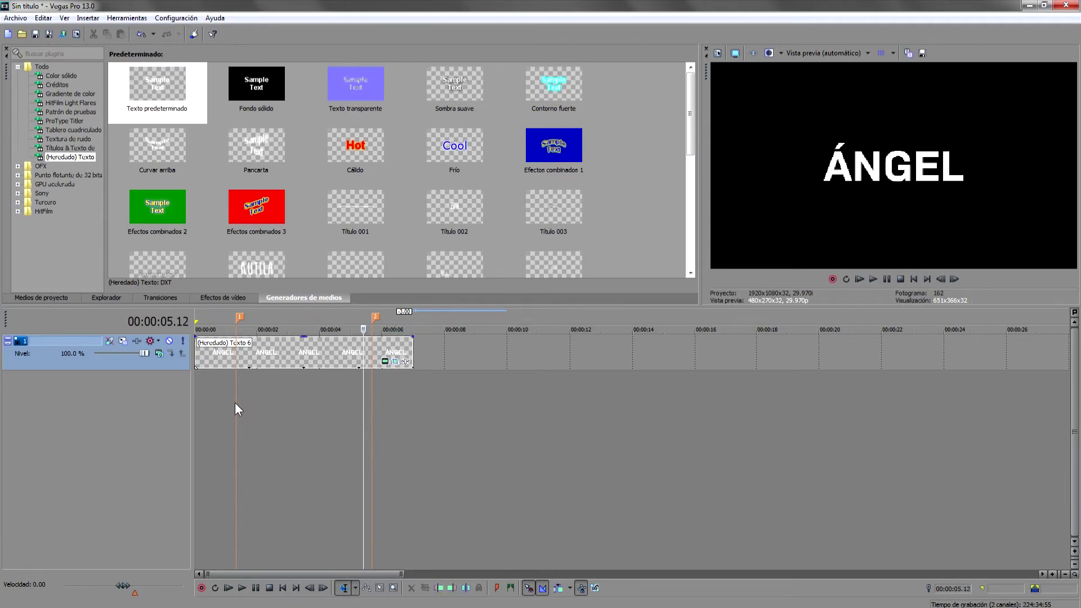
Apply the Deformar video effect with the Restablecer en ninguno preset to the text event
click(235, 403)
click(210, 297)
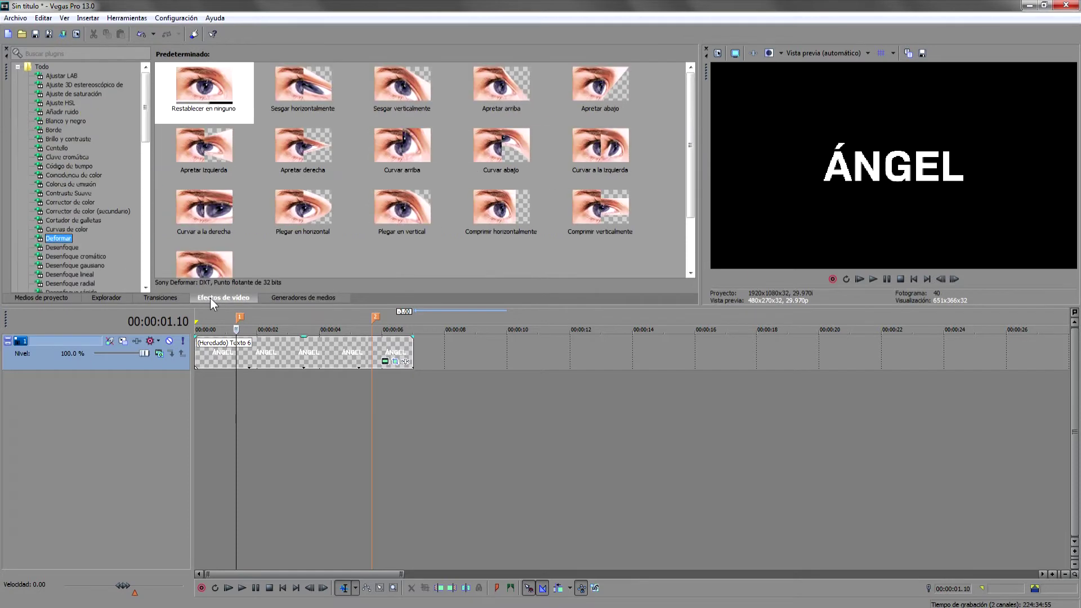
click(62, 239)
drag(222, 92, 240, 352)
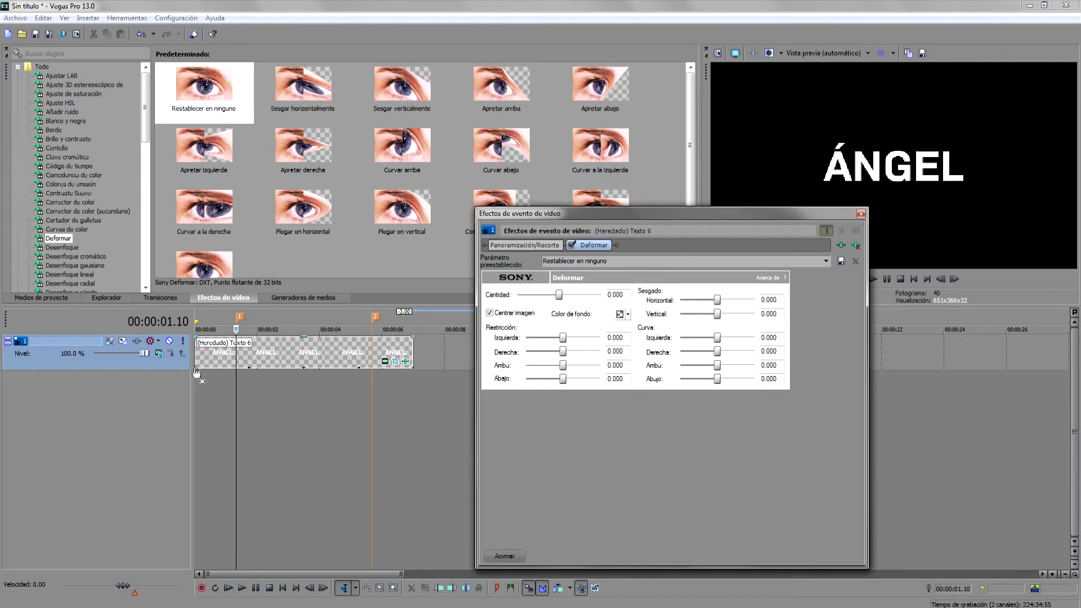
Turn on animation for the Deformar effect and add a keyframe at 00:00:01.10
click(505, 555)
click(699, 553)
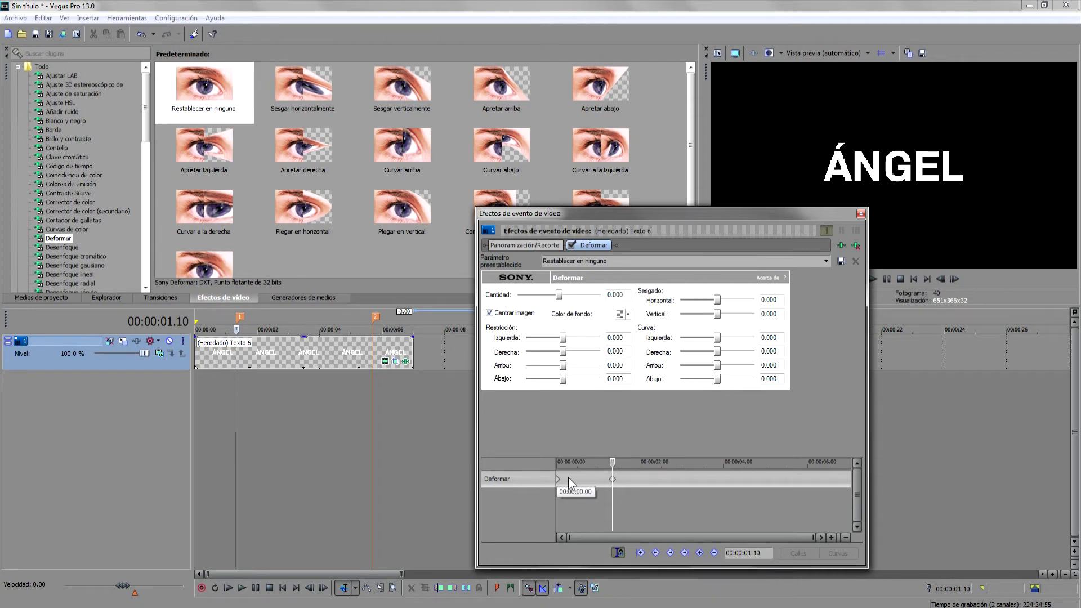
click(370, 378)
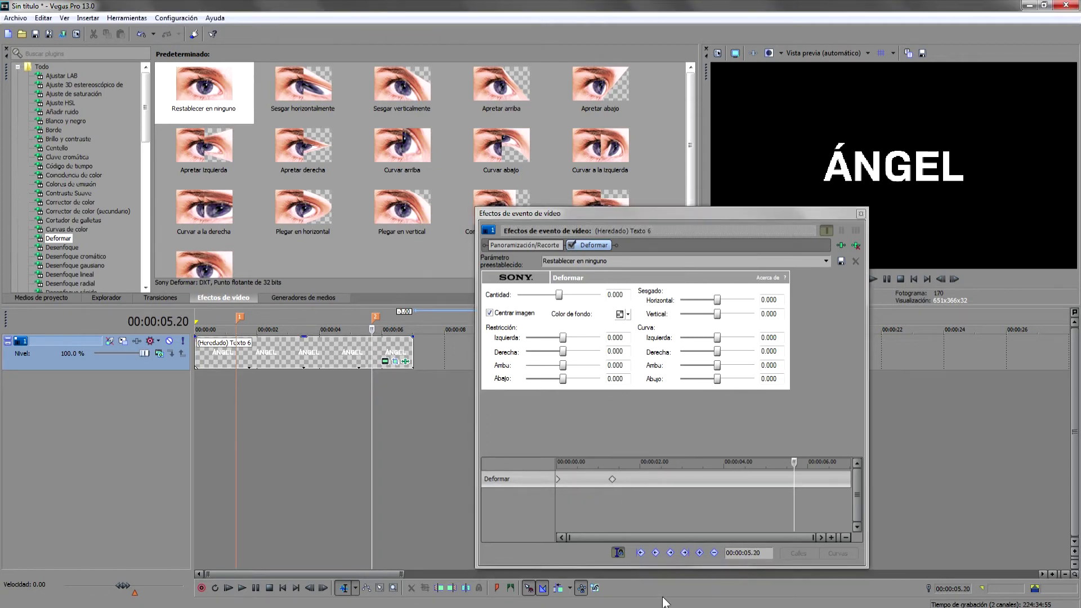
click(612, 479)
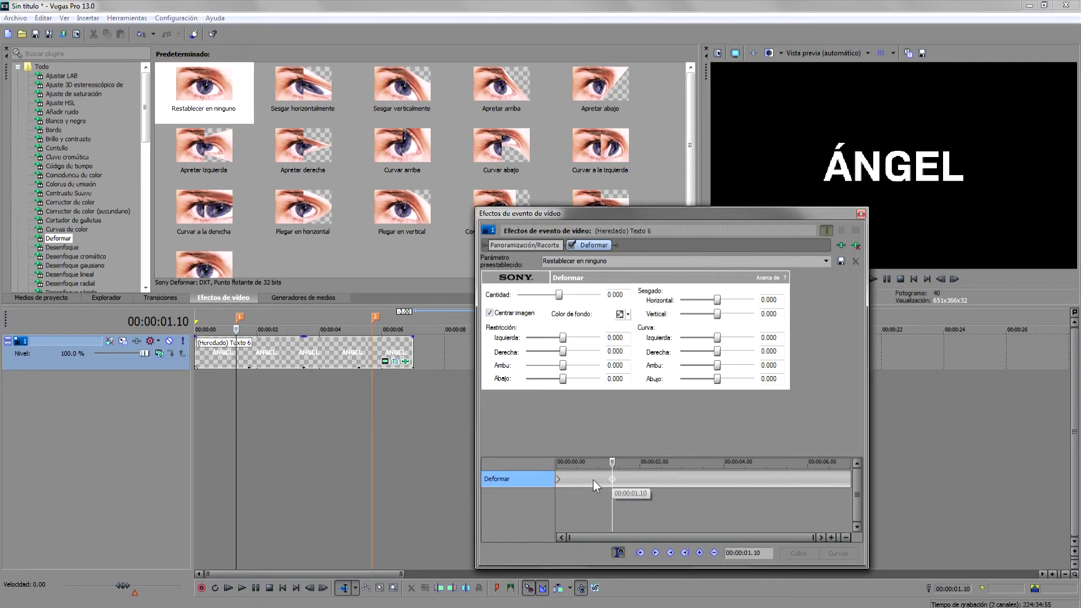
At the start keyframe of Deformar, set Cantidad and the Izquierda and Derecha restrictions to 1.000
click(558, 483)
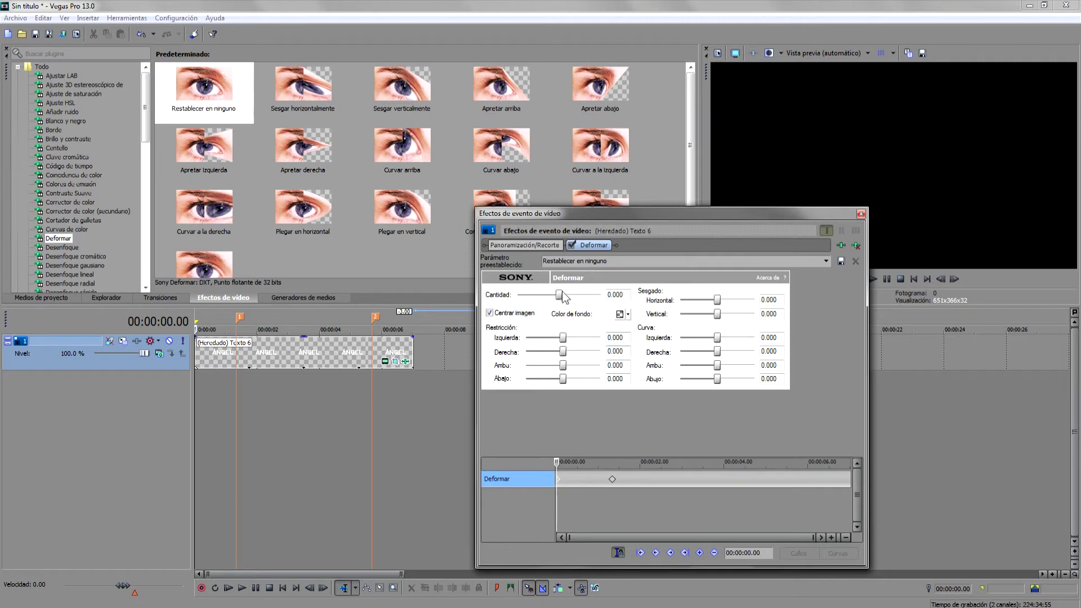
drag(560, 294, 637, 299)
drag(563, 338, 601, 353)
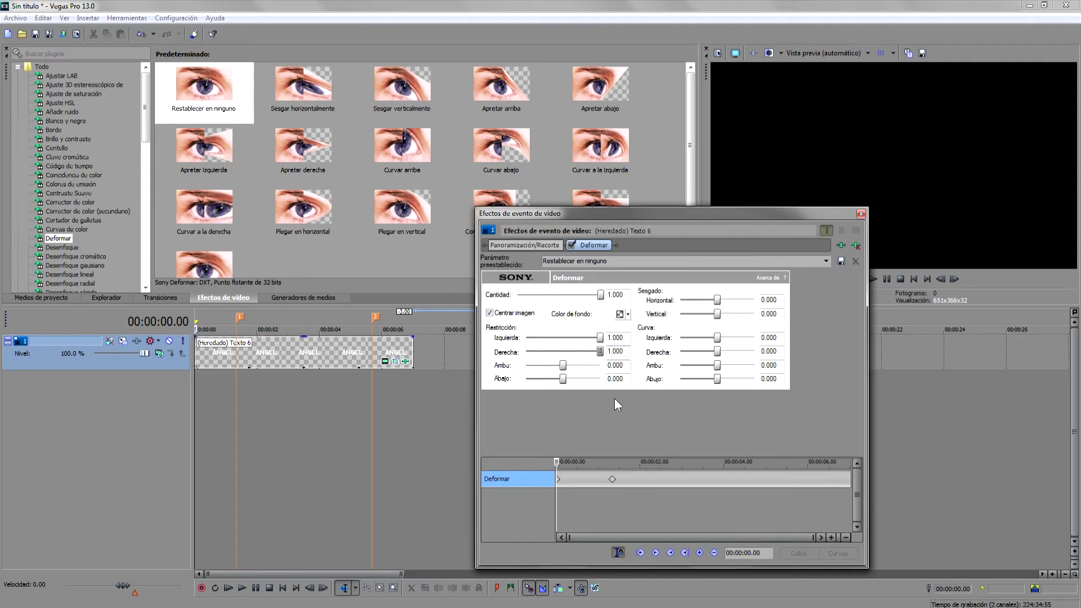
At the 00:00:01.10 Deformar keyframe, set Cantidad to 1.000 and the restrictions to Izquierda 0.200, Derecha 0.282, upper 1.000 and Abajo -1.000
click(611, 479)
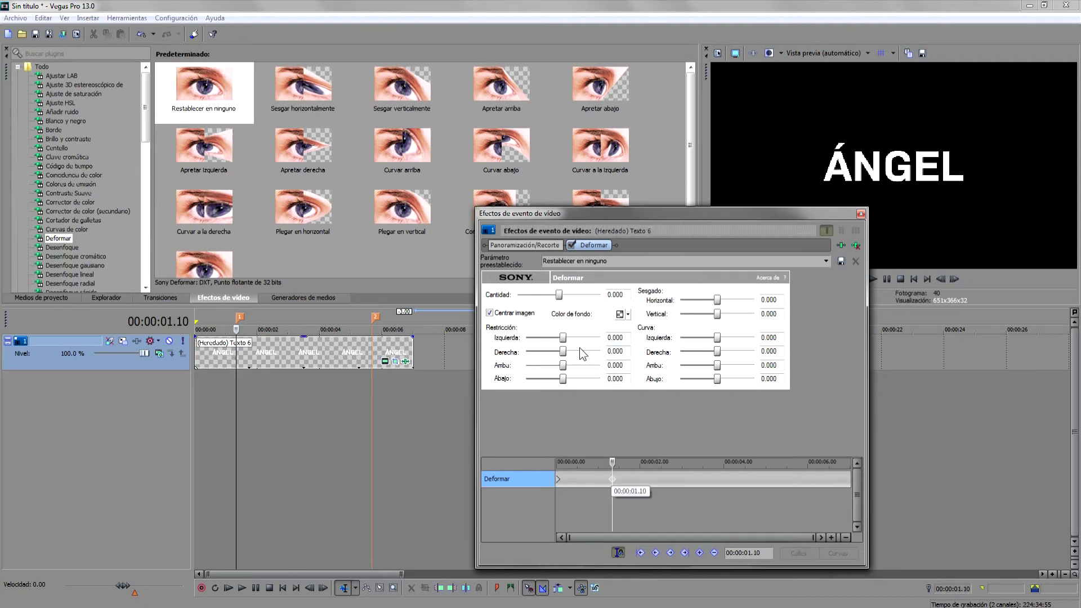
drag(559, 294, 601, 294)
double_click(616, 337)
text(0.2)
click(614, 351)
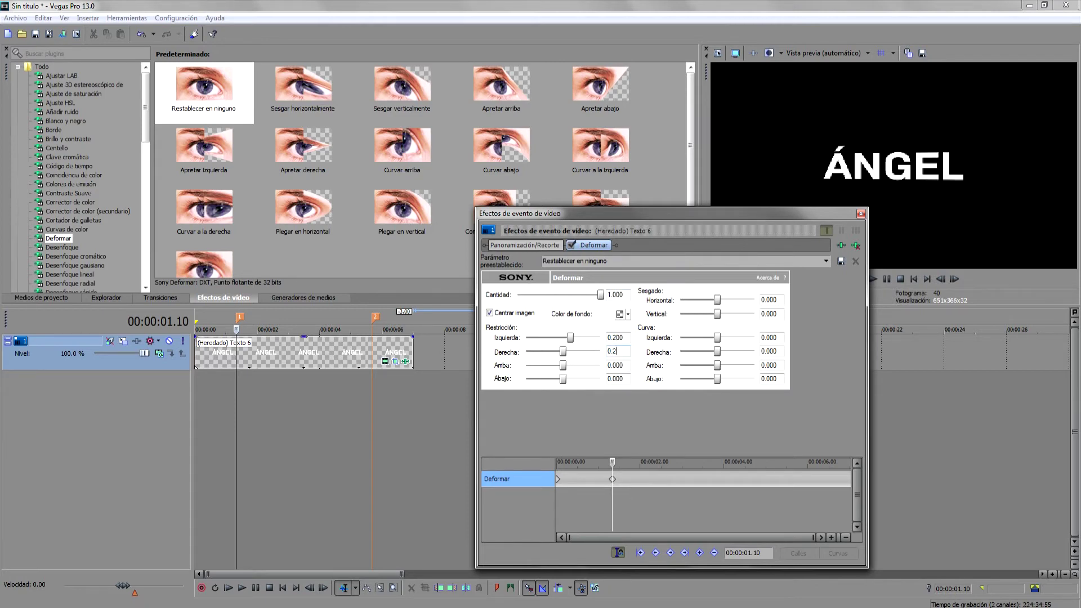
click(619, 365)
drag(562, 365, 515, 376)
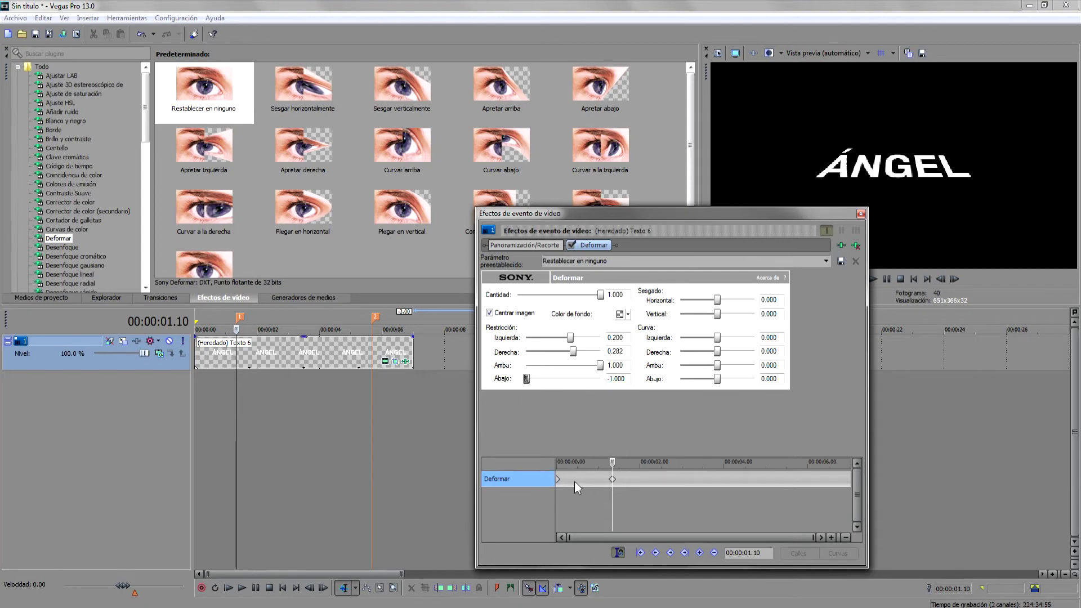
At the start keyframe of Deformar, set the Izquierda and Derecha restrictions to -1.000 and check the transition to 00:00:01.10
click(655, 553)
drag(558, 509, 583, 501)
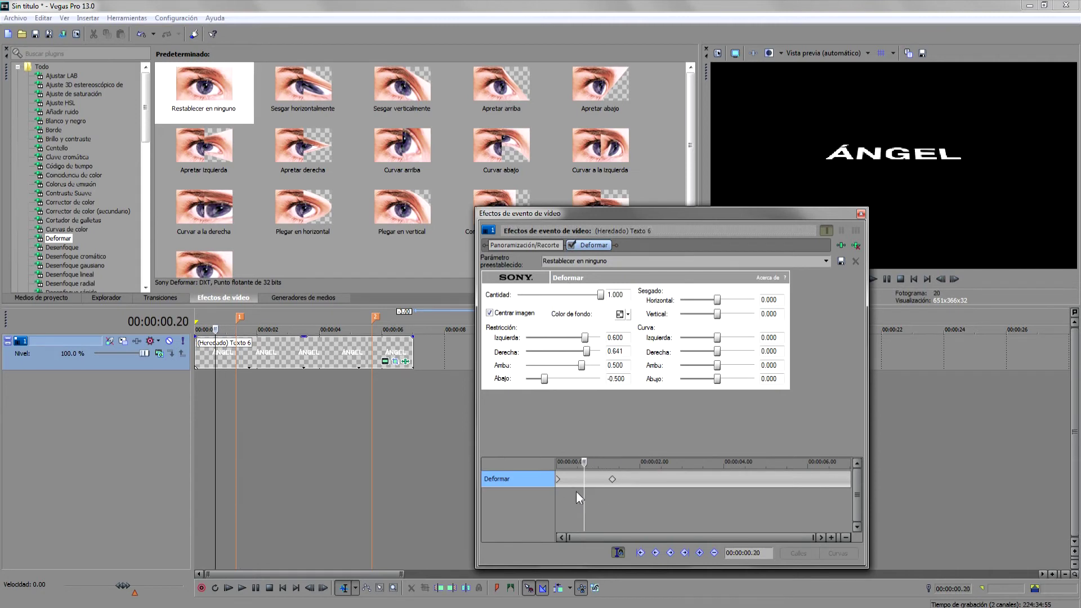
click(489, 313)
drag(582, 478, 557, 481)
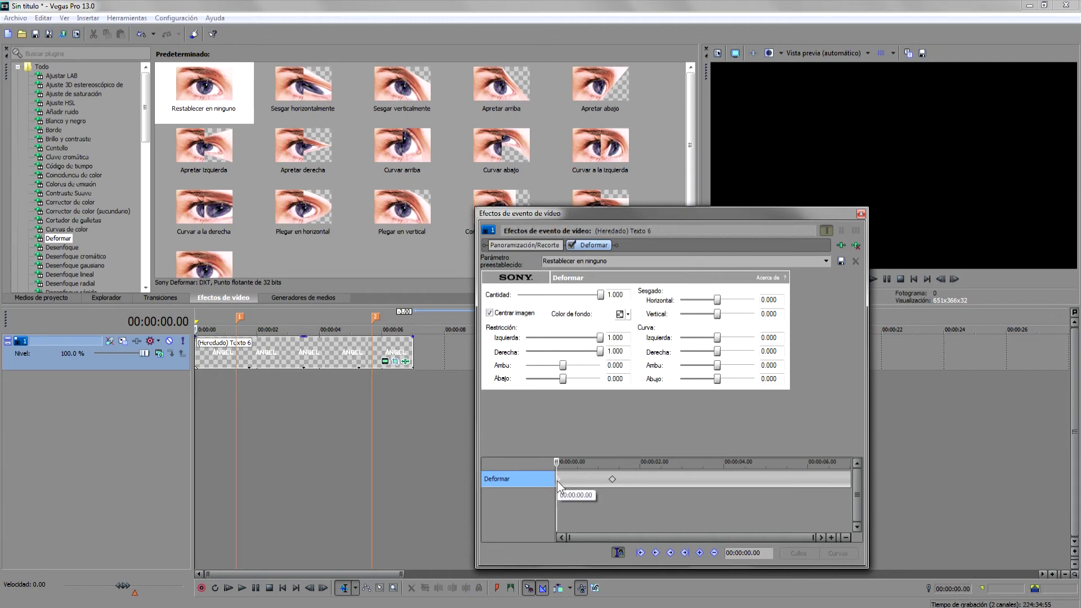
drag(600, 337, 527, 338)
drag(600, 351, 525, 353)
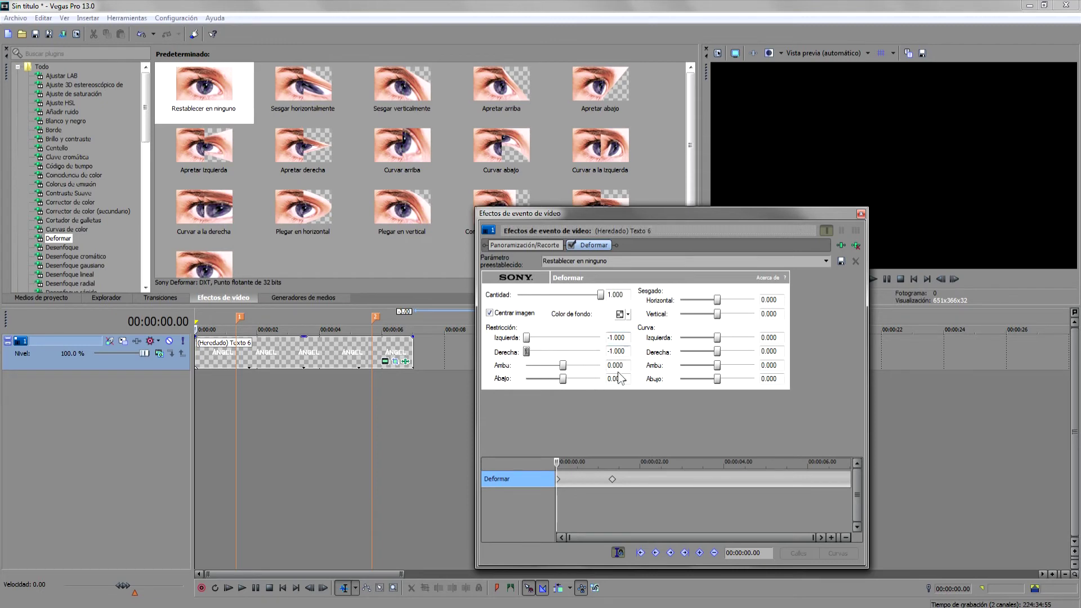
drag(555, 483, 613, 505)
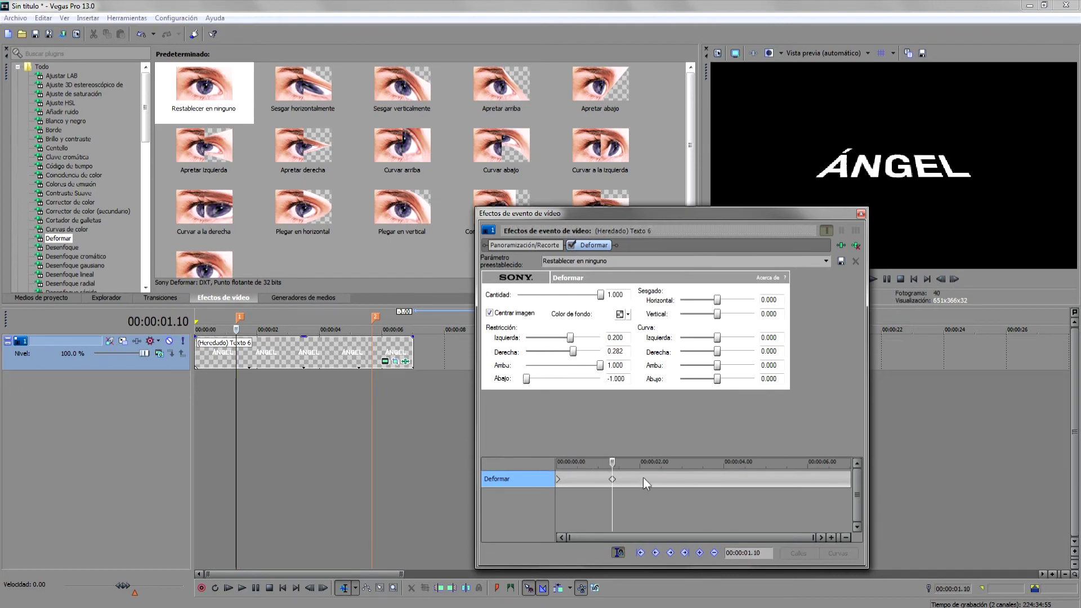
key(Home)
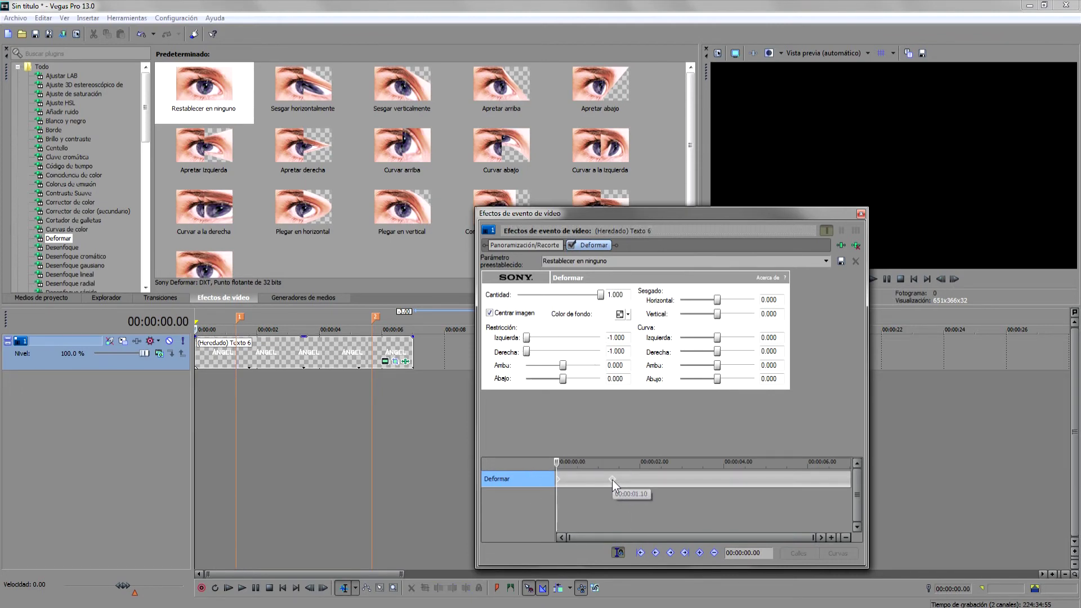
Set the Deformar keyframes at 00:00:01.10 and at the start to Fundido rápido and preview the title's entrance
click(613, 480)
right_click(611, 481)
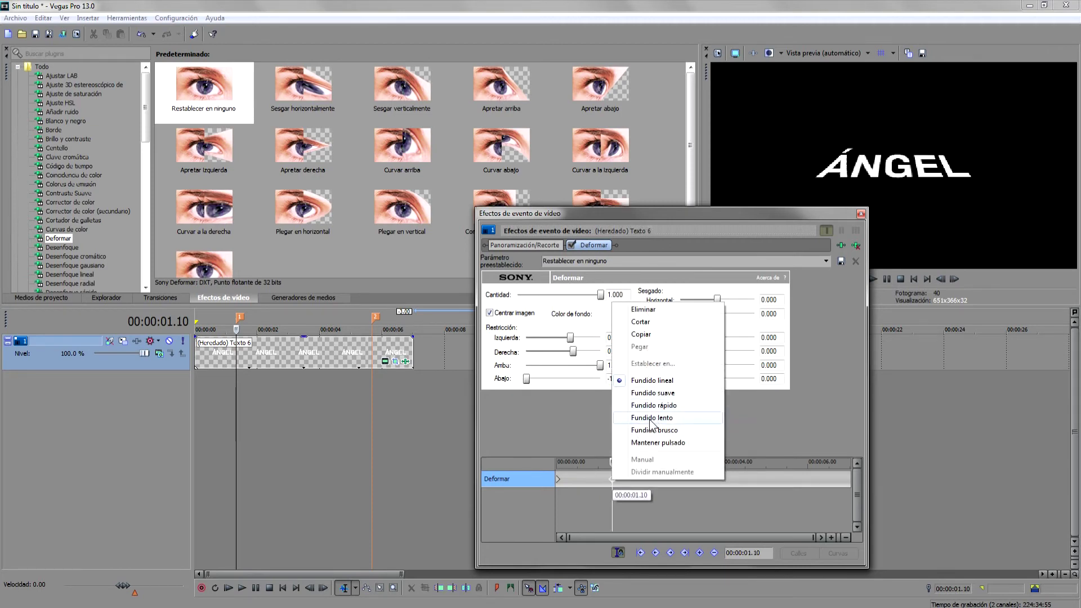
click(654, 404)
click(559, 479)
right_click(559, 479)
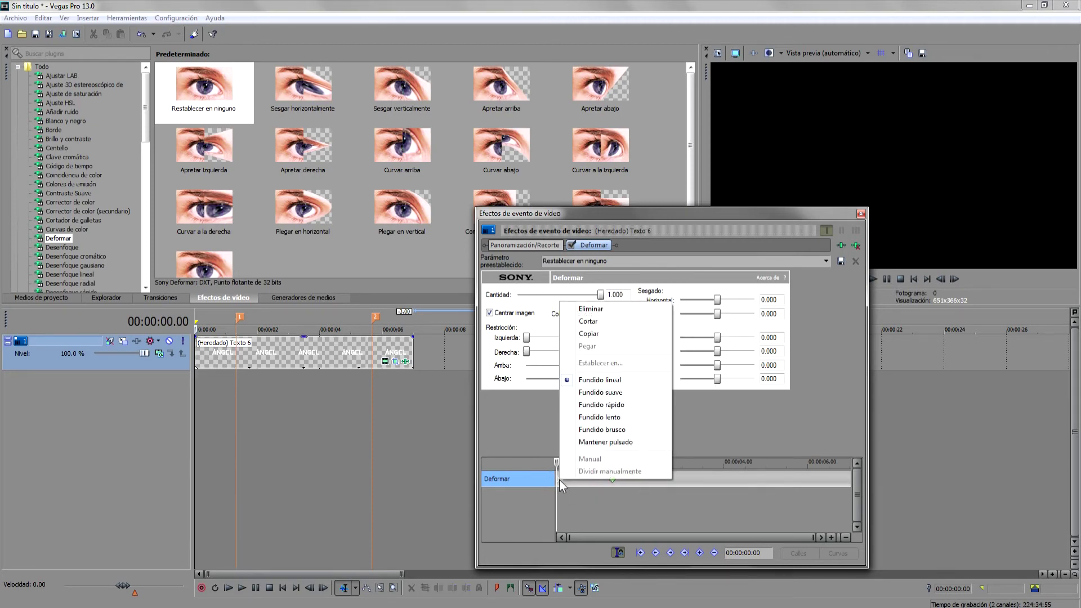
click(603, 405)
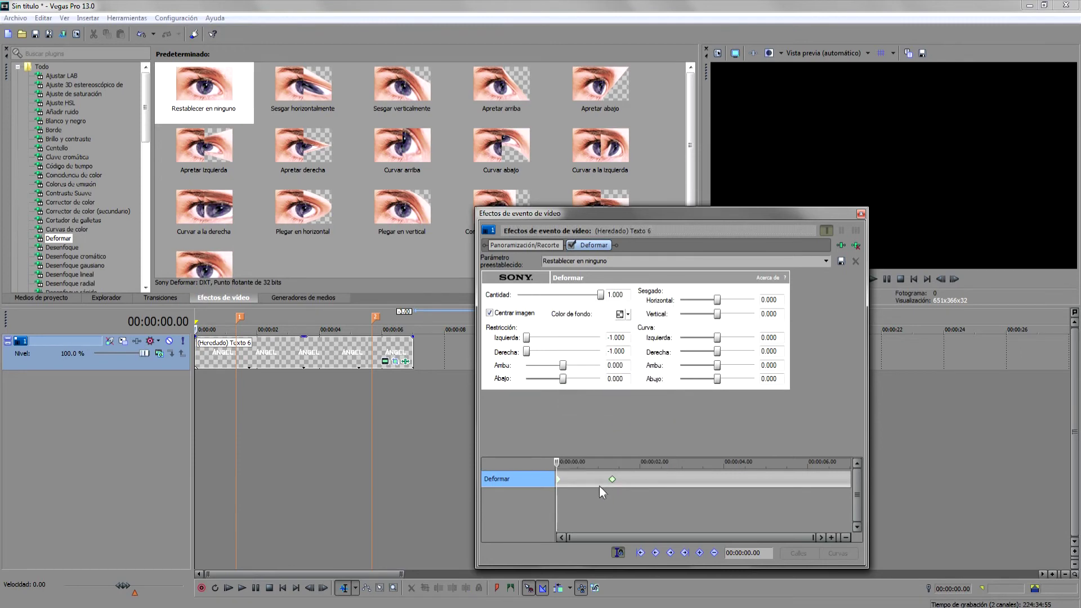
click(256, 591)
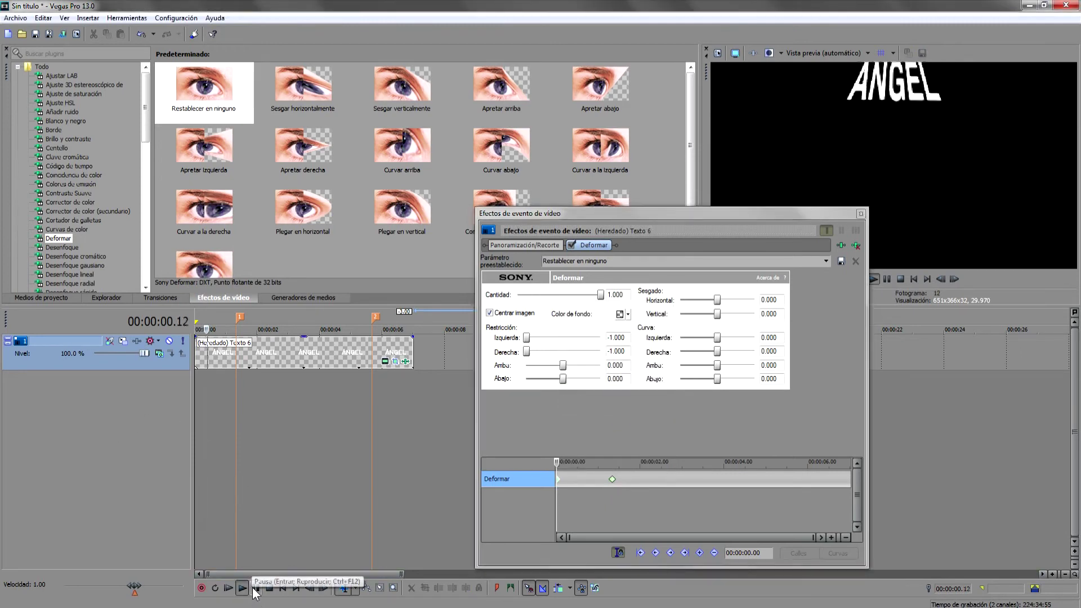
click(256, 588)
Add Deformar keyframes at 00:00:05.20 and at the event's end, 00:00:07.00
click(371, 417)
click(699, 553)
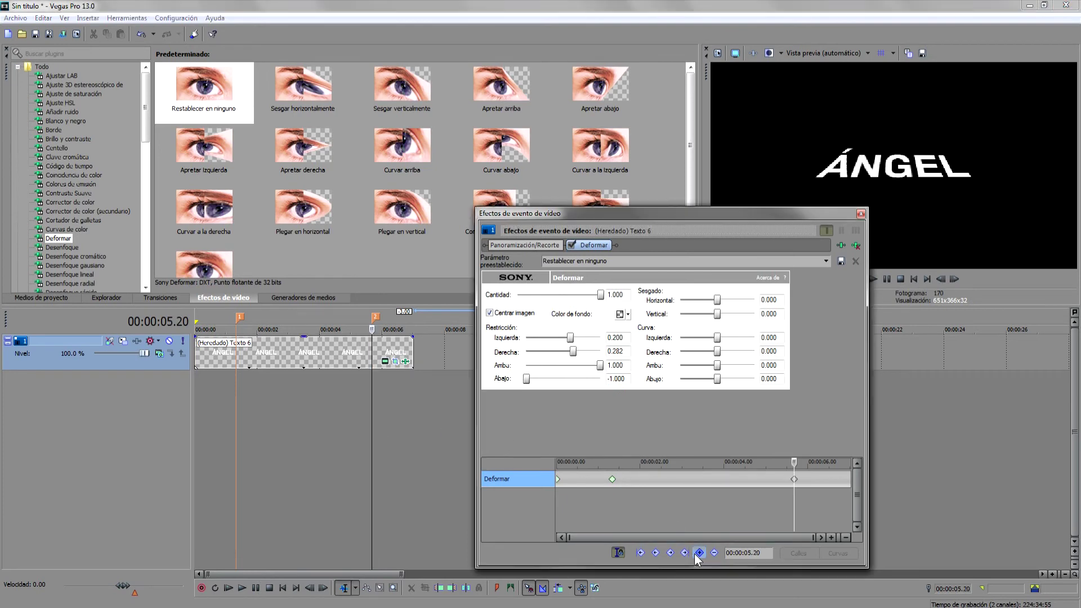
key(End)
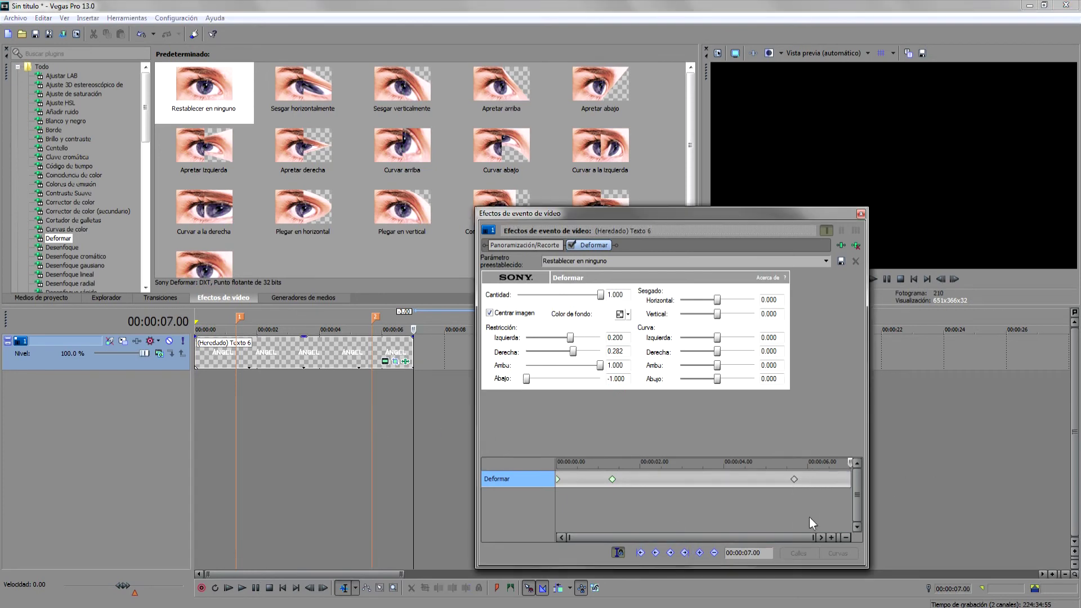
click(699, 553)
At the 00:00:07.00 Deformar keyframe, set the restrictions to Izquierda -1.000, Derecha 1.000 and upper 0.069, and check the exit motion
double_click(568, 337)
double_click(573, 353)
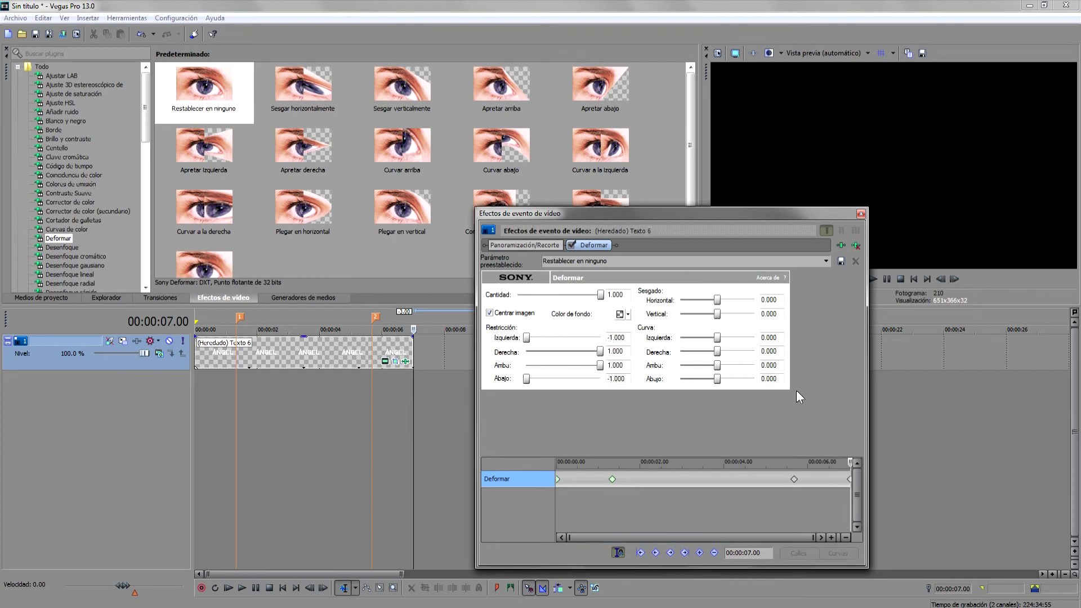
mouse_move(600, 361)
mouse_down()
mouse_move(556, 365)
mouse_move(580, 364)
mouse_up()
key(Return)
click(382, 400)
drag(381, 400, 401, 400)
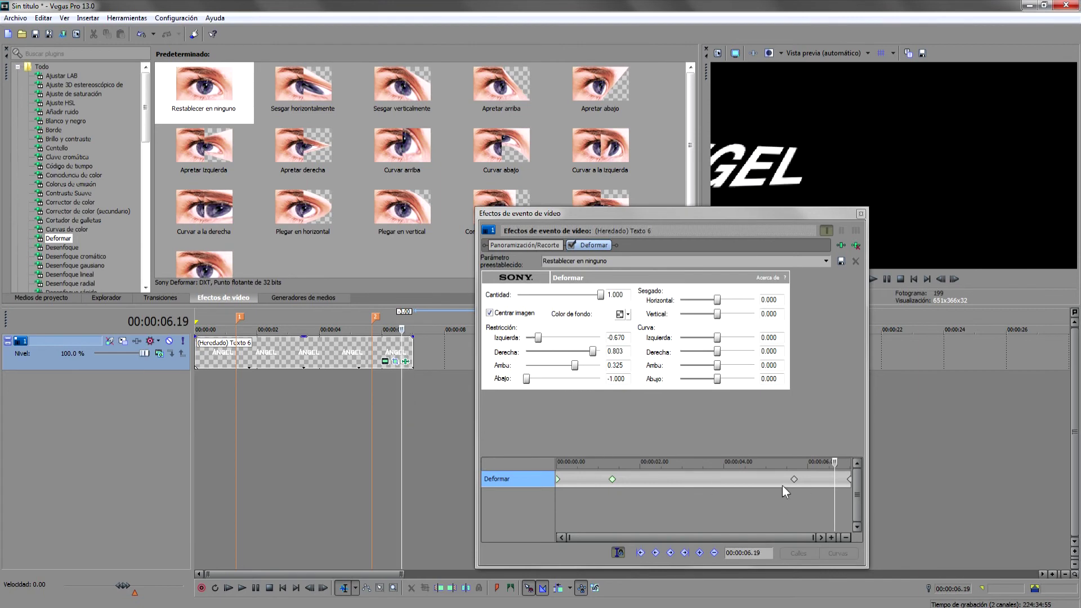
Set the Deformar keyframes at 00:00:07.00 and 00:00:05.20 to Fundido lento
drag(782, 485, 839, 481)
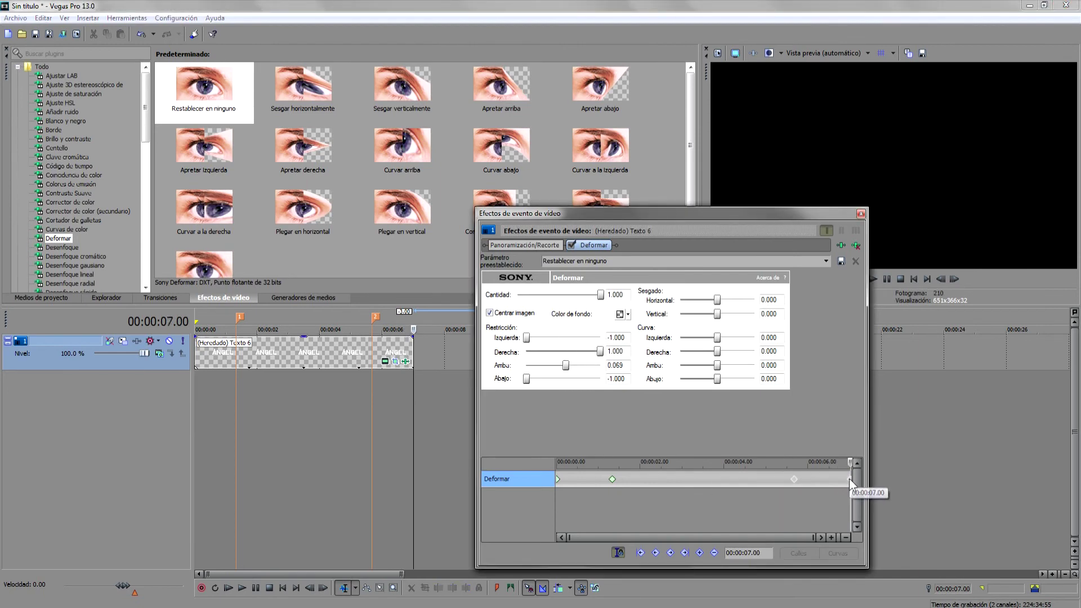
right_click(849, 479)
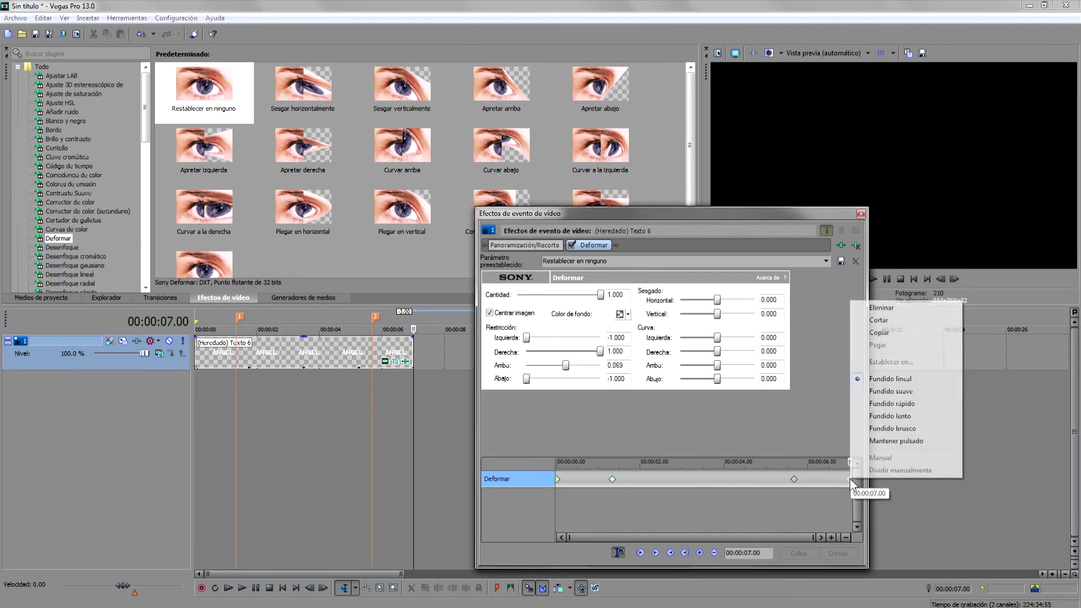
click(895, 416)
click(795, 479)
right_click(796, 477)
click(837, 415)
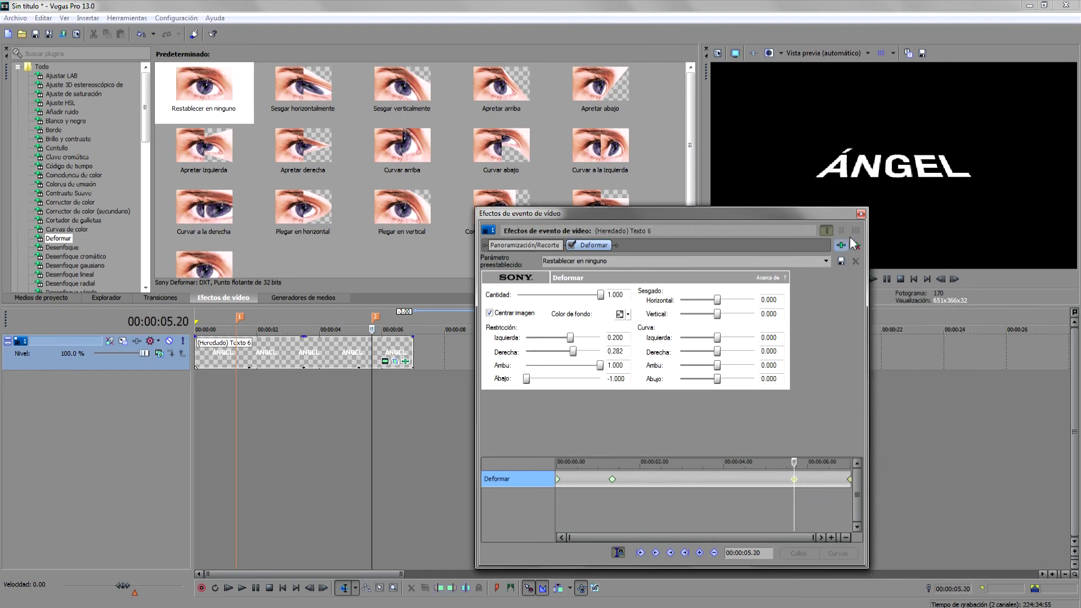
Compare the last two Deformar keyframes, close the event effects window and play the title animation's exit and its start
click(672, 553)
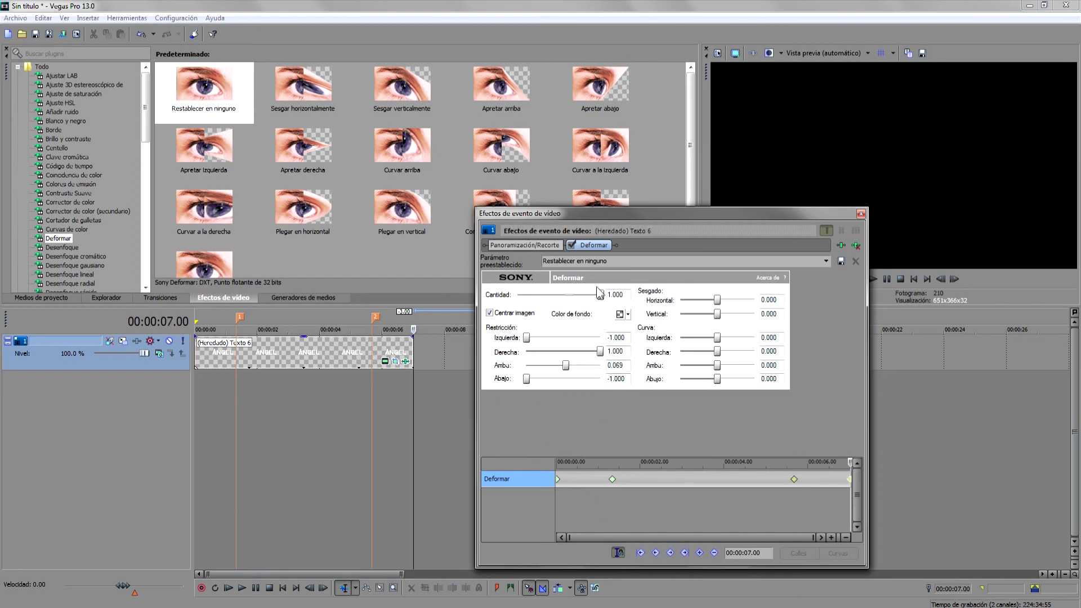
click(655, 553)
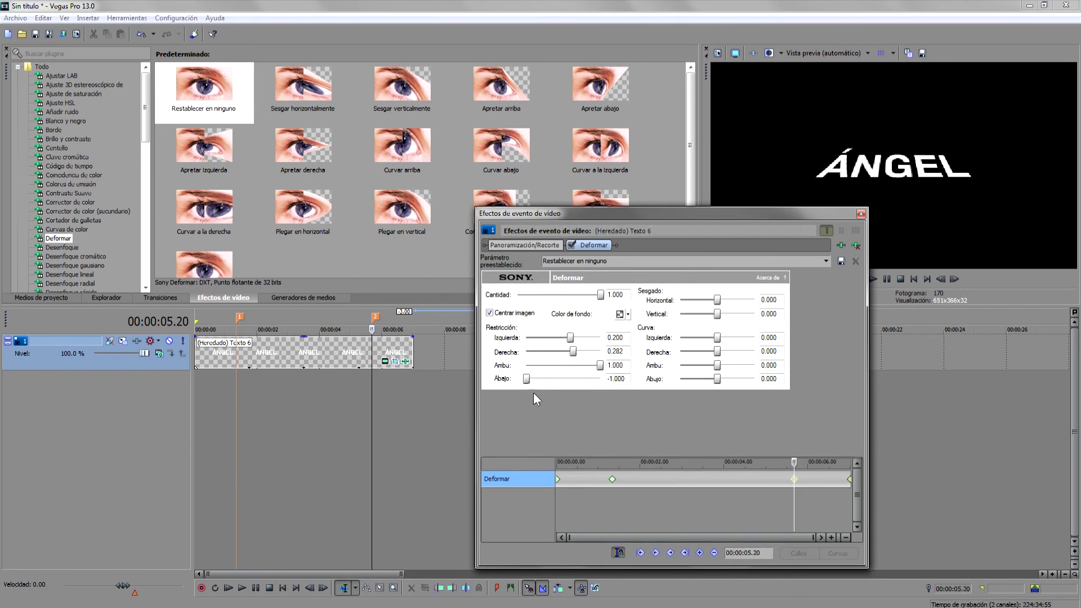
click(861, 214)
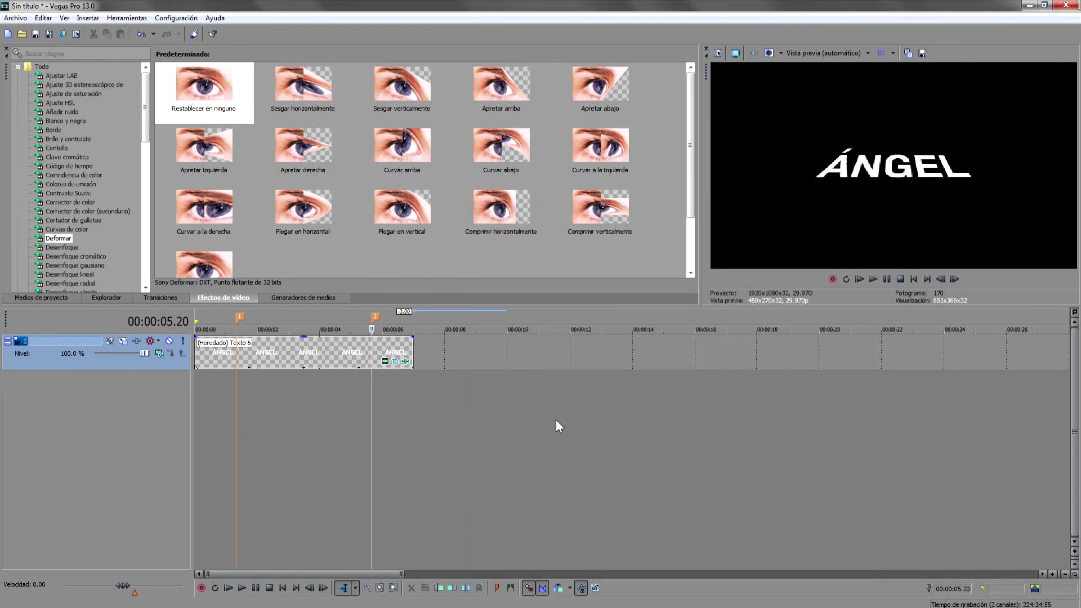
key(space)
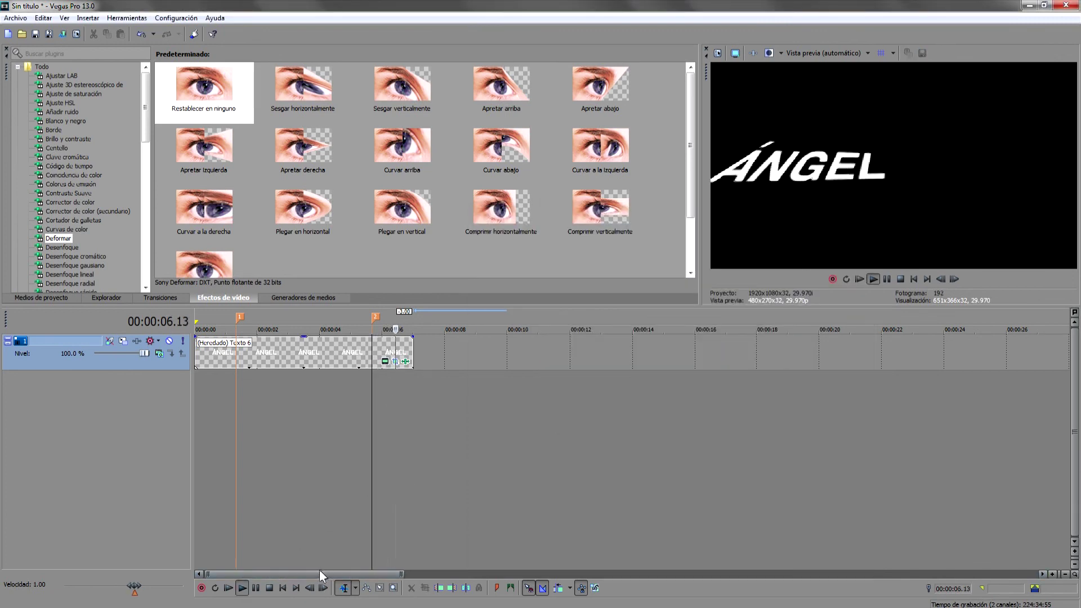
key(space)
click(283, 587)
key(space)
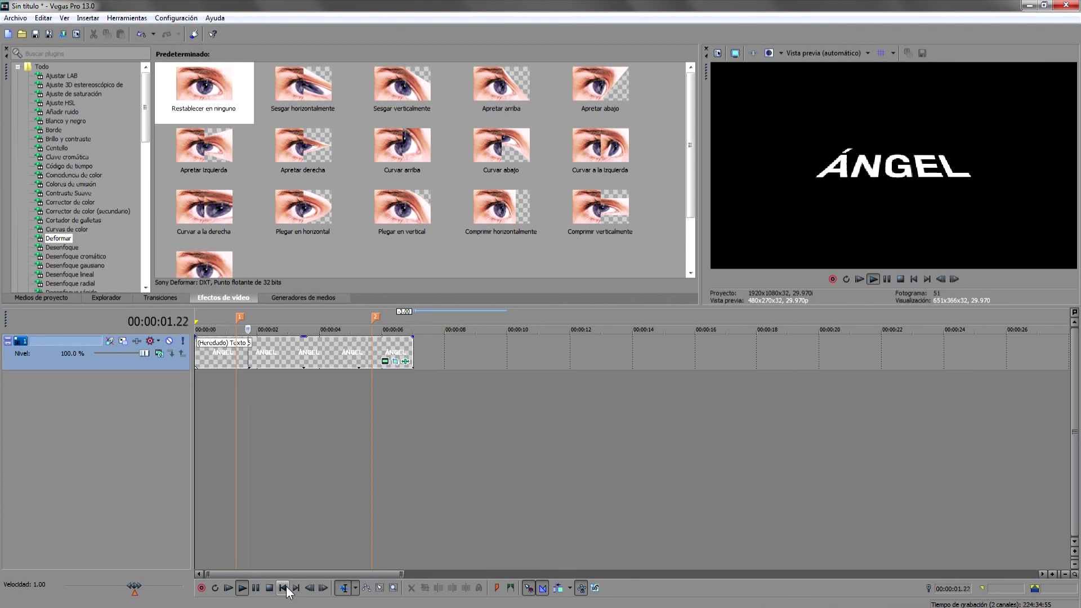